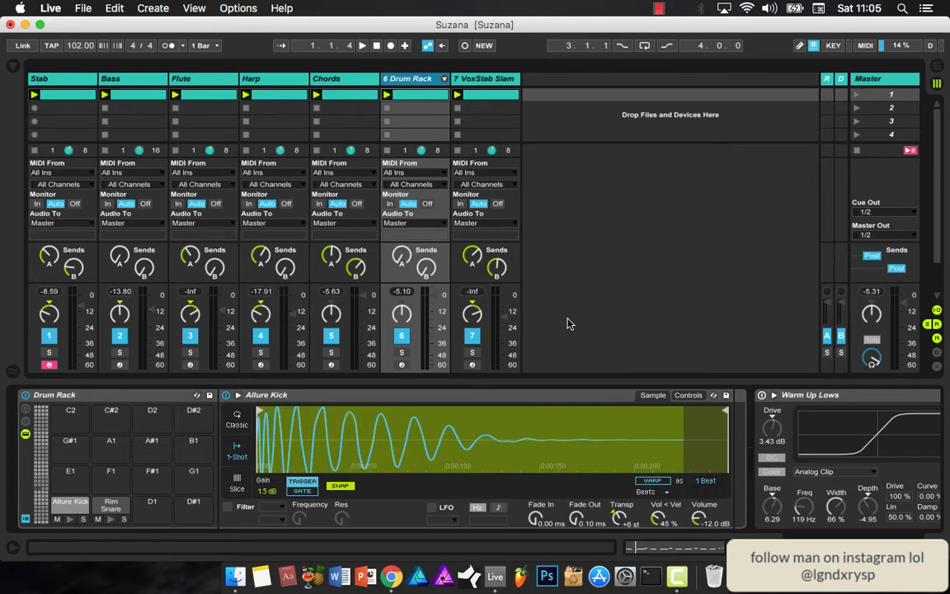
Step: Play and stop the Suzana beat, then solo the 6 Drum Rack track
left_click(361, 46)
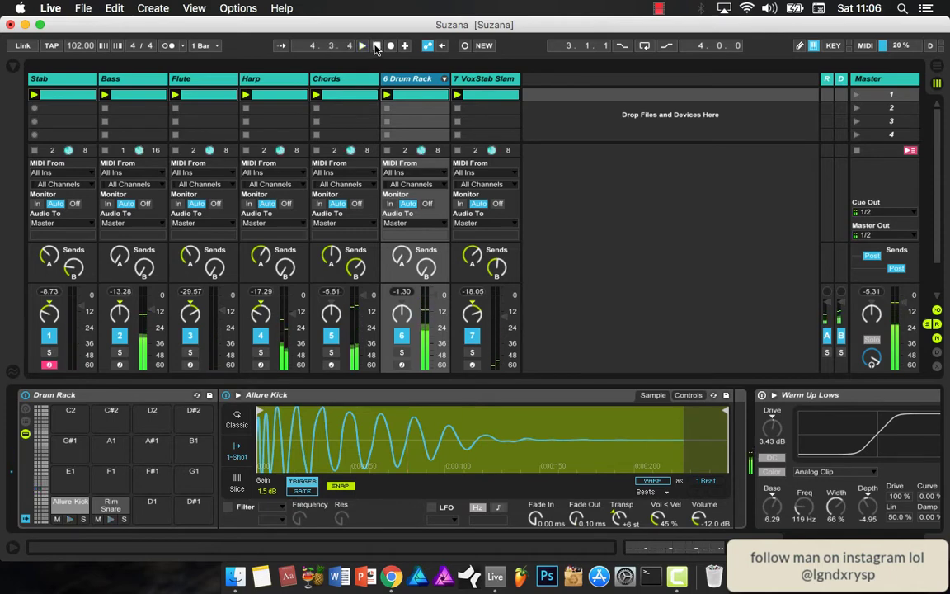
left_click(376, 46)
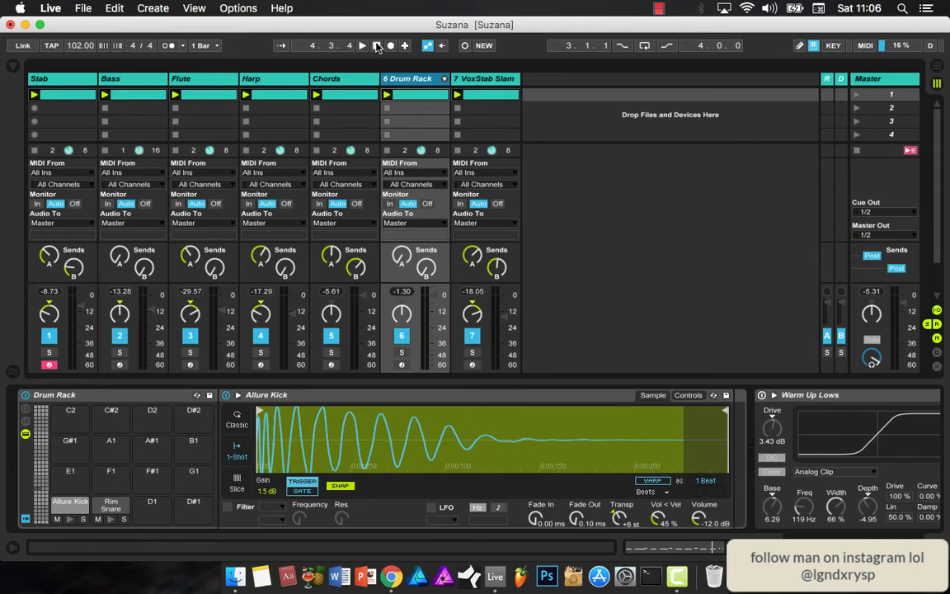
left_click(401, 353)
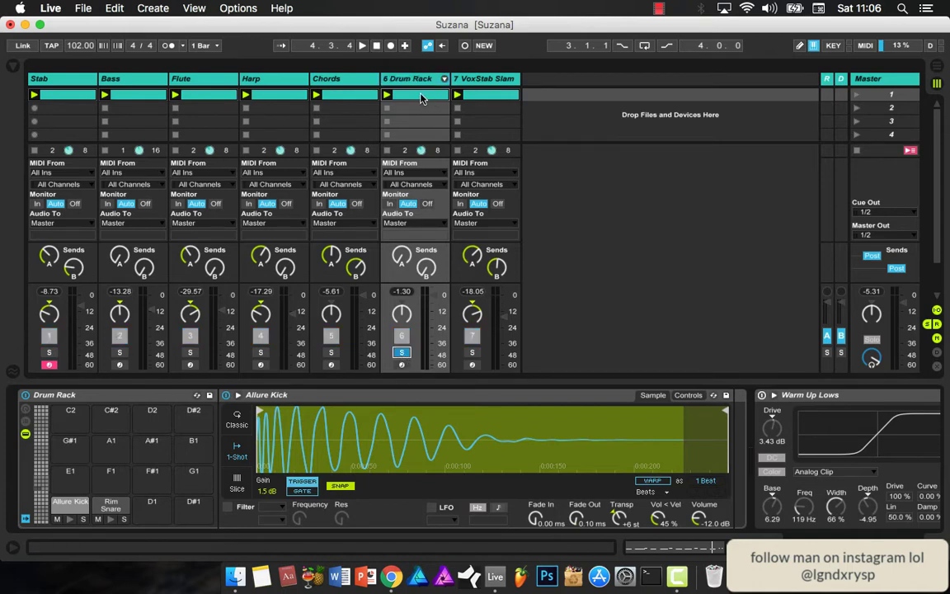
double_click(421, 99)
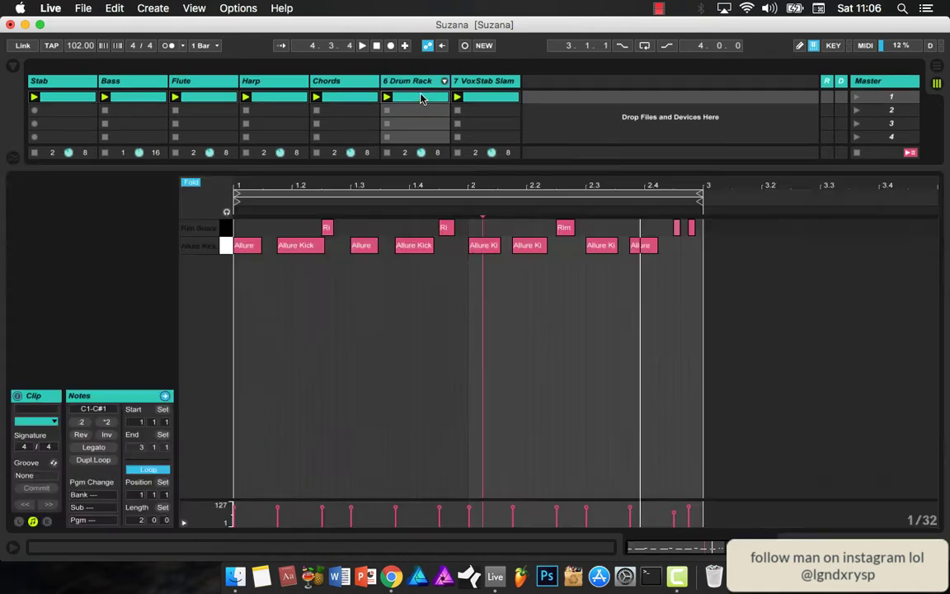
left_click(375, 42)
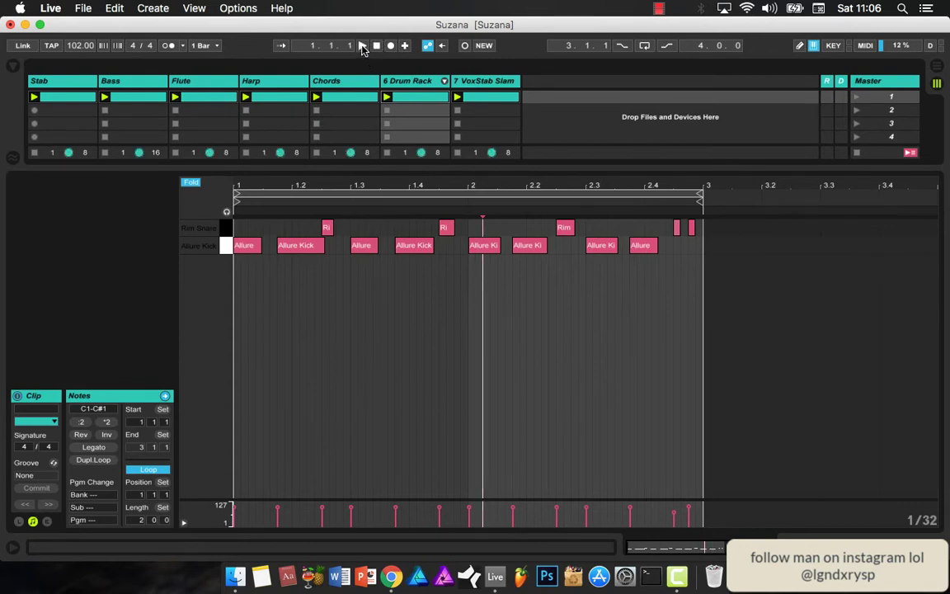
left_click(362, 46)
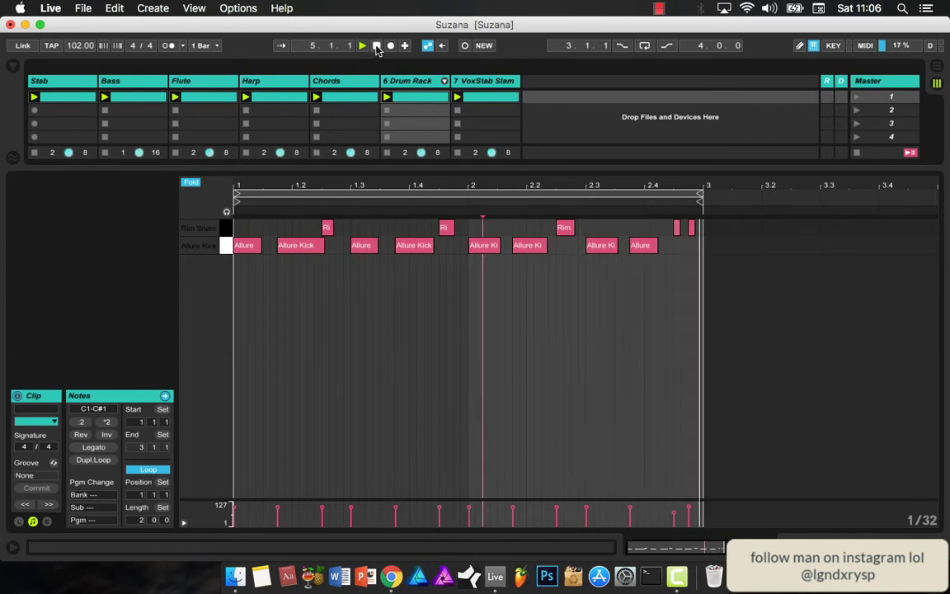
left_click(377, 46)
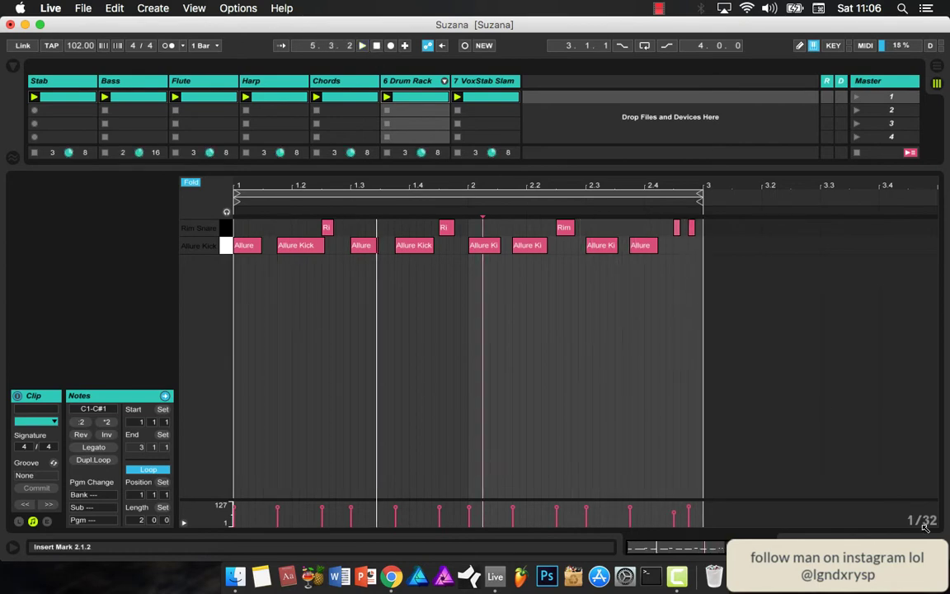
key("shift+Tab")
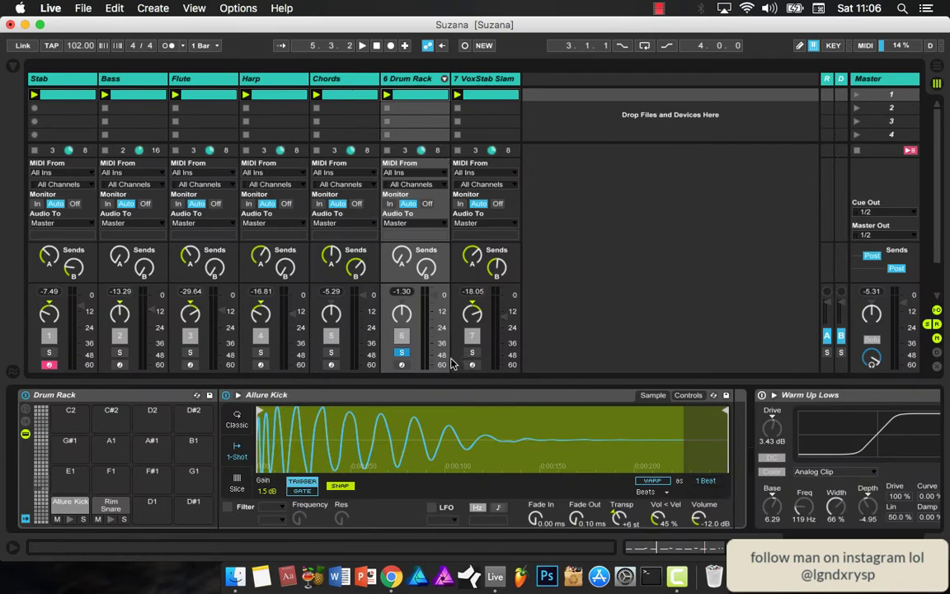
Step: Solo the Chords track and display its Major Scale, Xpand!2 and EQ Eight chain
left_click(331, 353)
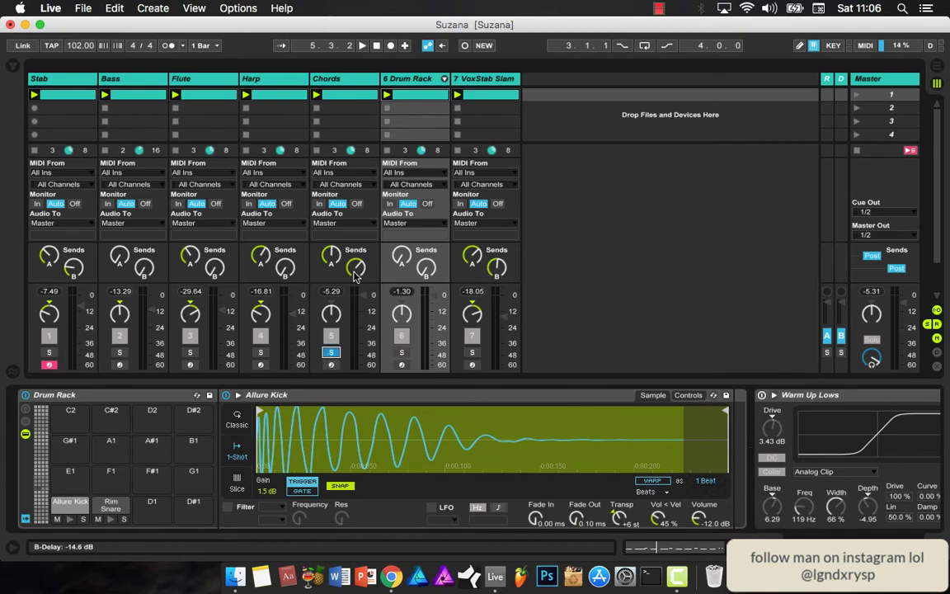
left_click(337, 78)
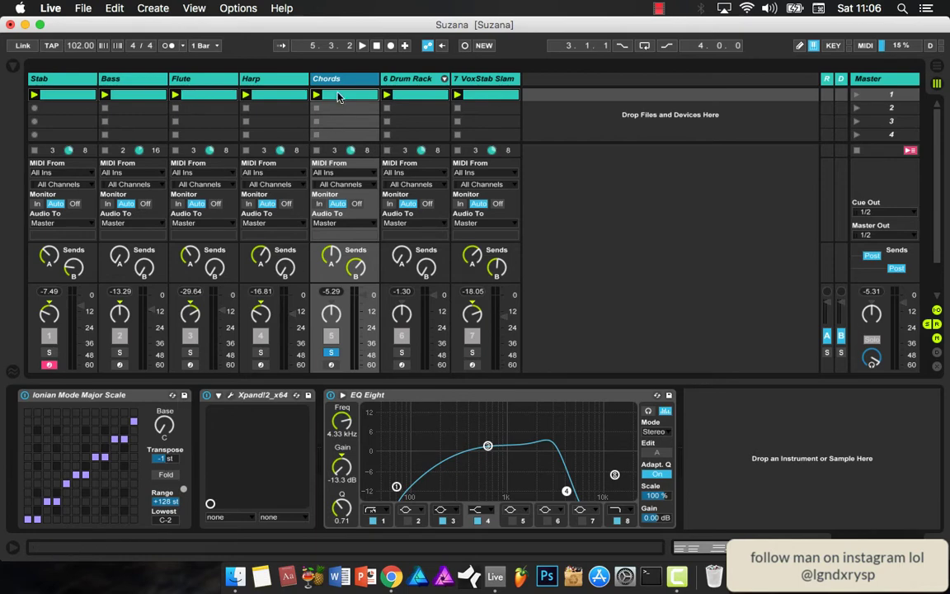
left_click(13, 68)
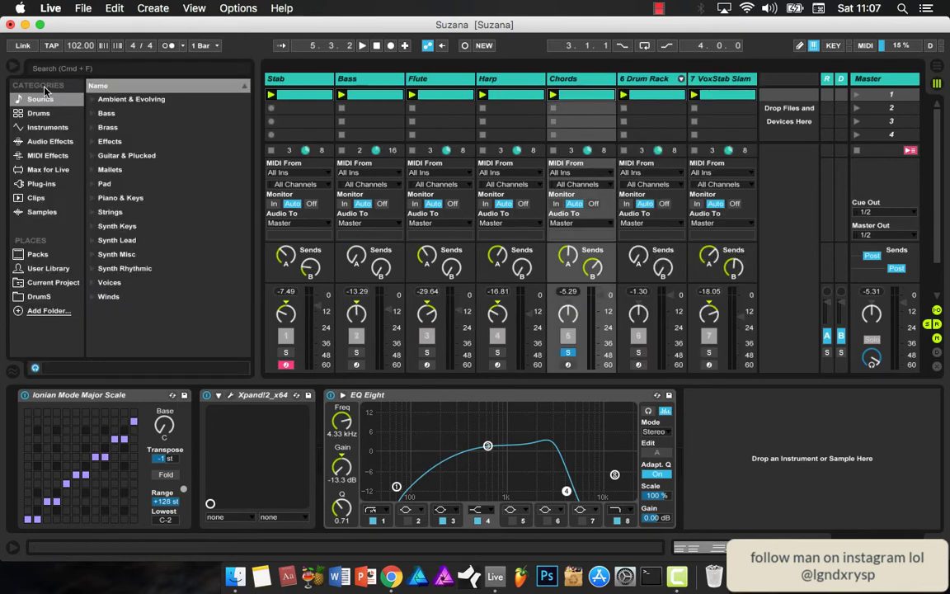
left_click(59, 71)
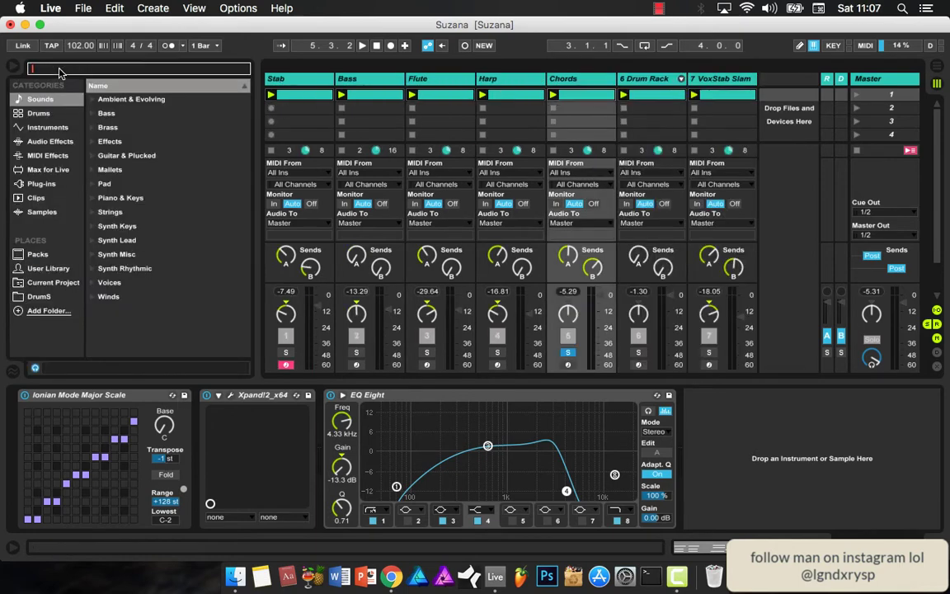
key("super+f")
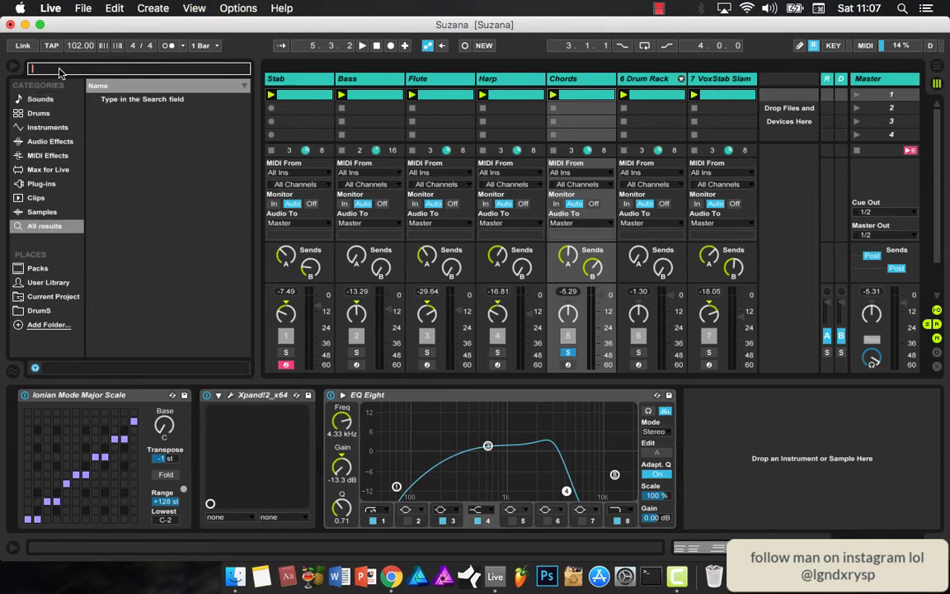
type("sc")
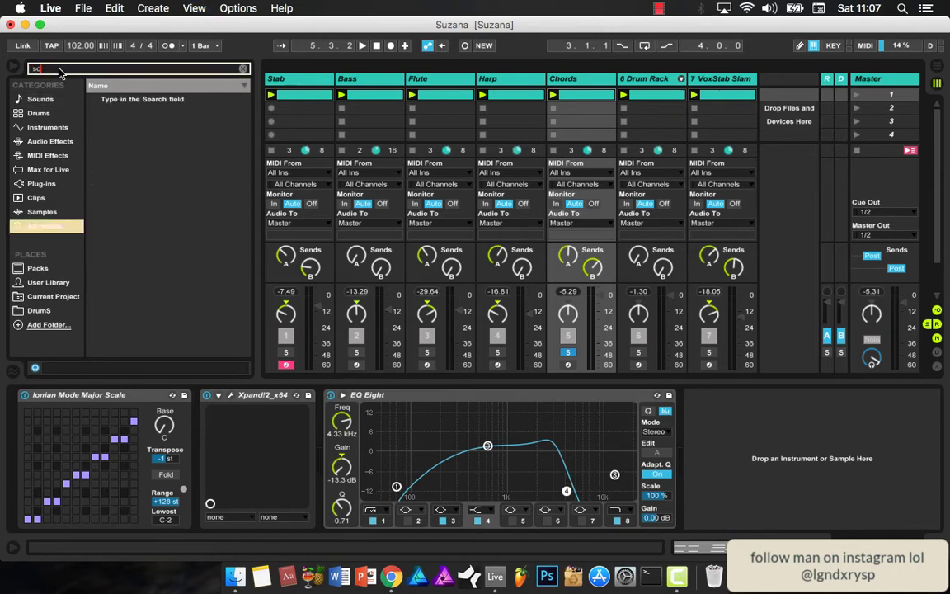
type("ale")
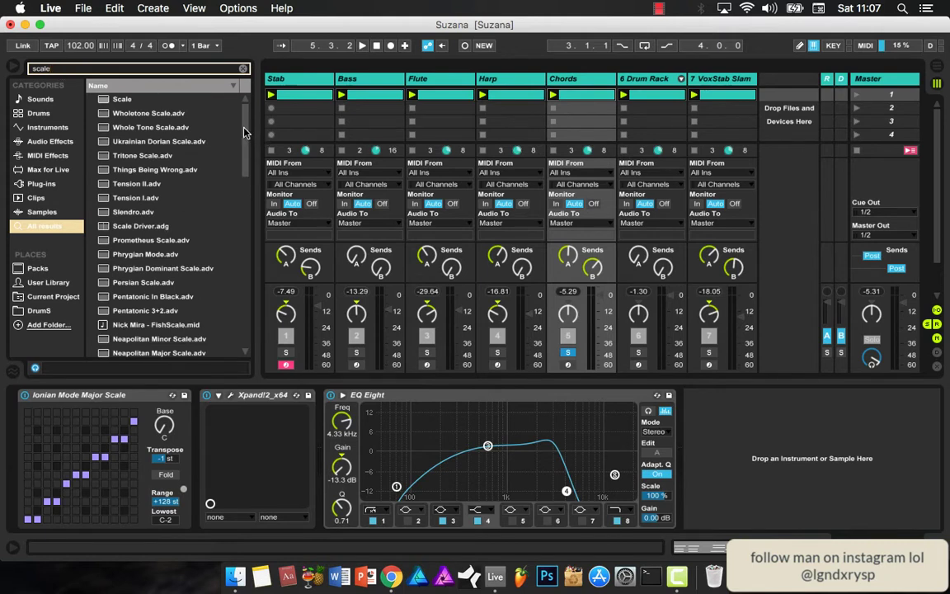
scroll(165, 214, "down", 3)
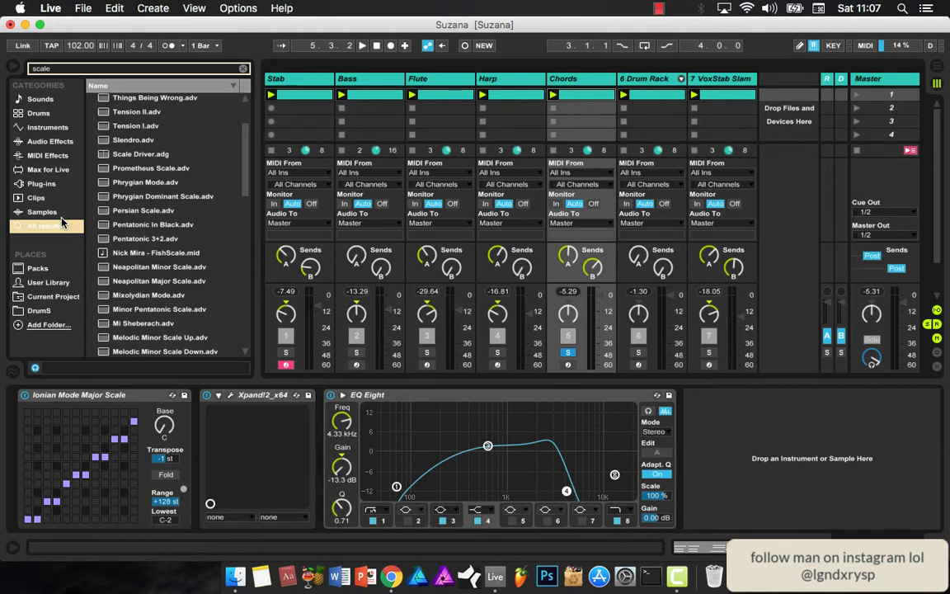
left_click(12, 64)
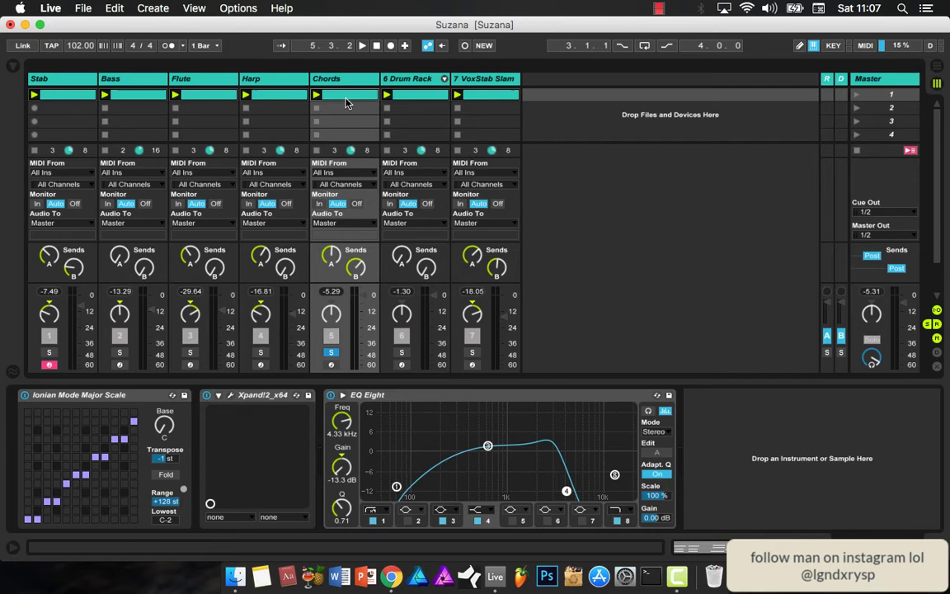
Step: Switch on Part B (Two Osc 303 Imposter) in the Chords' Xpand!2 Kalimba Bass preset
left_click(230, 395)
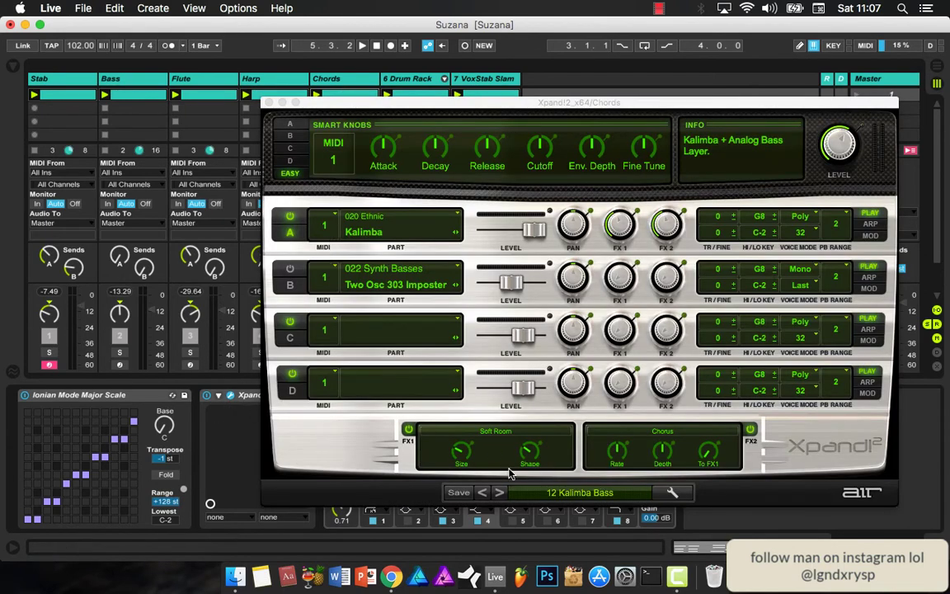
left_click(564, 493)
left_click(564, 494)
mouse_move(540, 495)
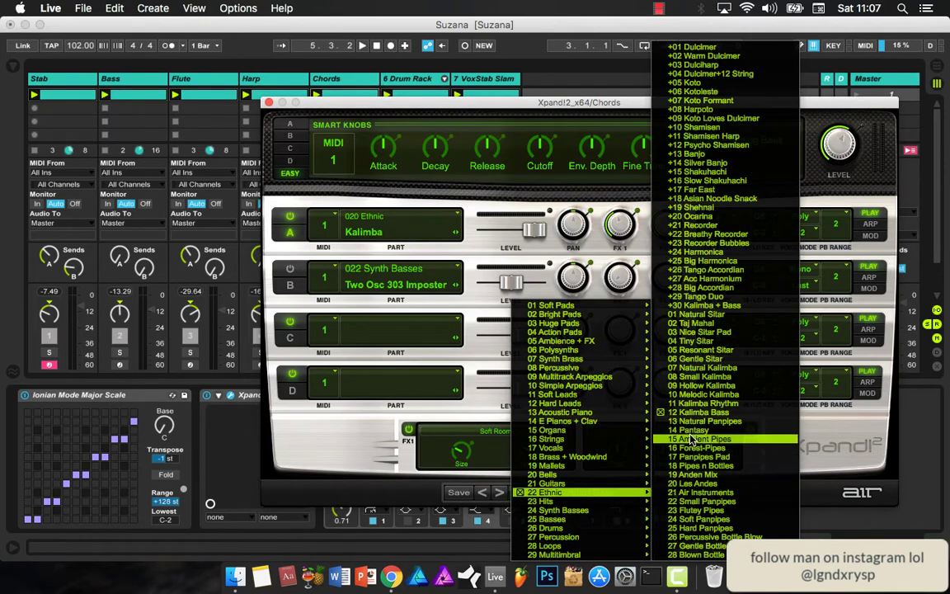
left_click(570, 385)
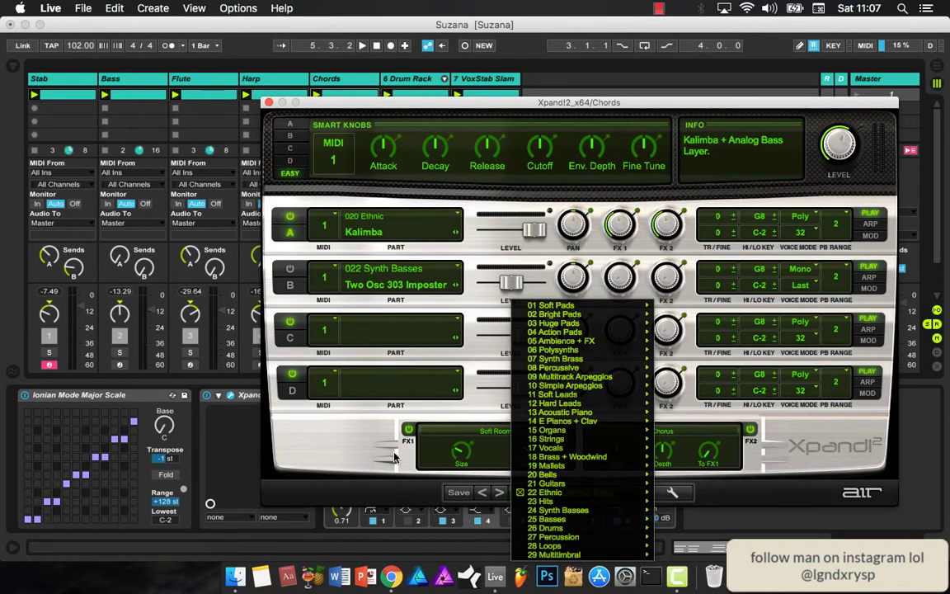
left_click(289, 270)
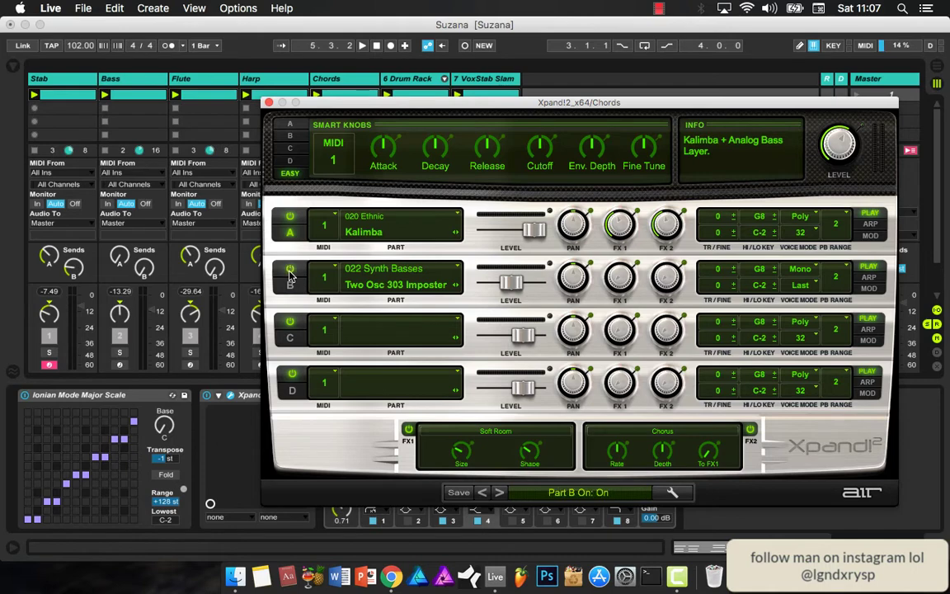
left_click(268, 104)
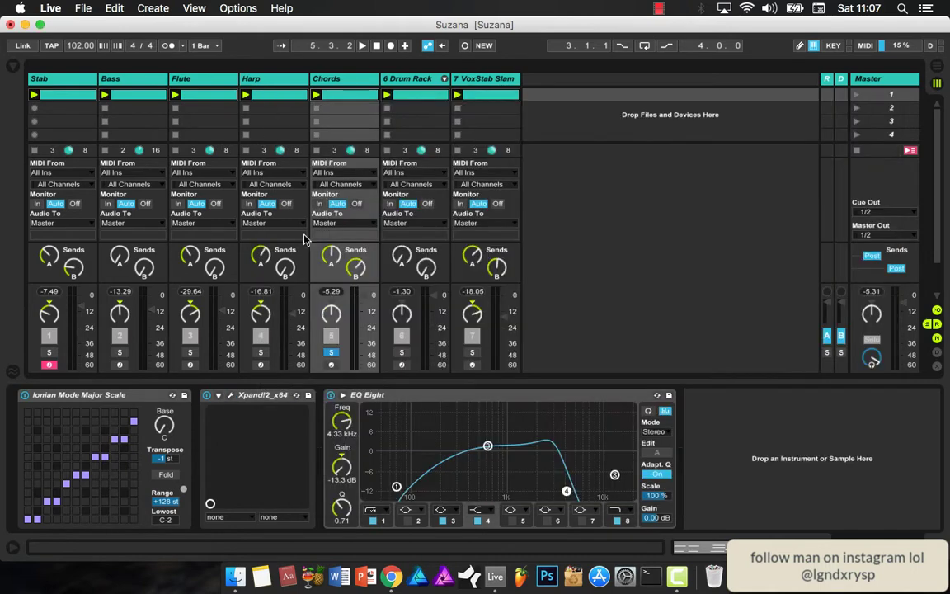
Step: Launch the Chords clip and view its notes in a zoomed piano roll
left_click(316, 97)
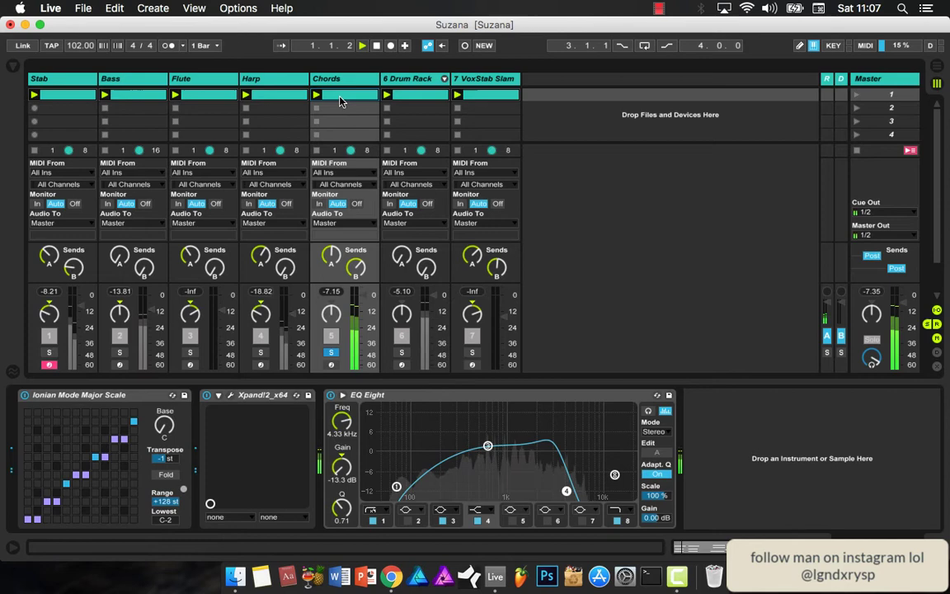
double_click(339, 97)
left_click_drag(187, 321, 208, 322)
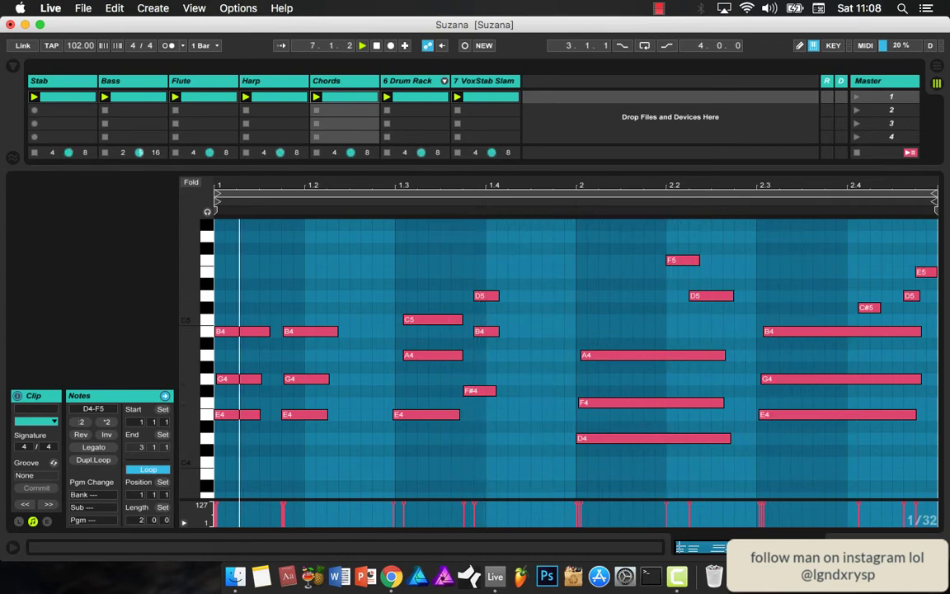
Step: Solo the Harp track instead of Chords and show its device chain
key("shift+Tab")
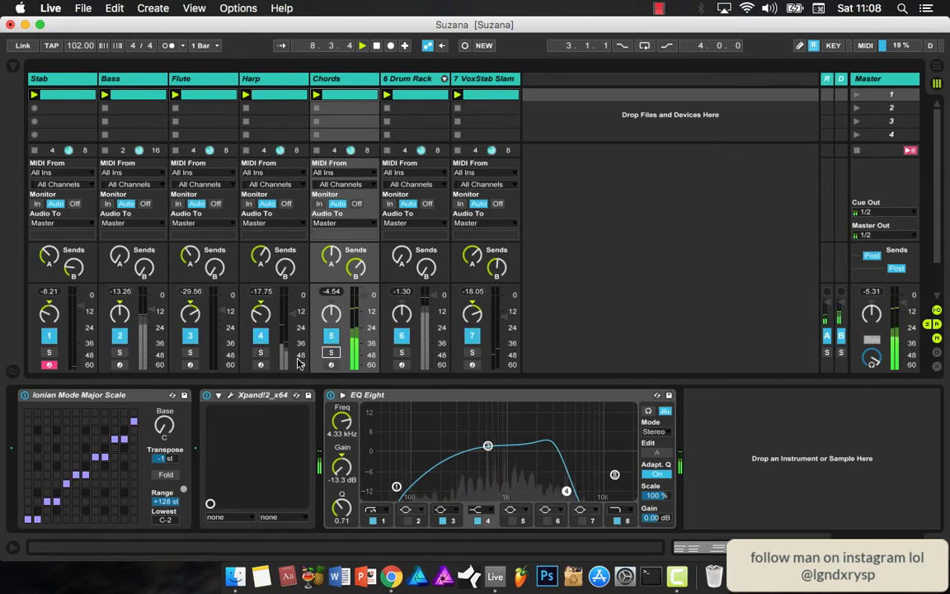
left_click(261, 352)
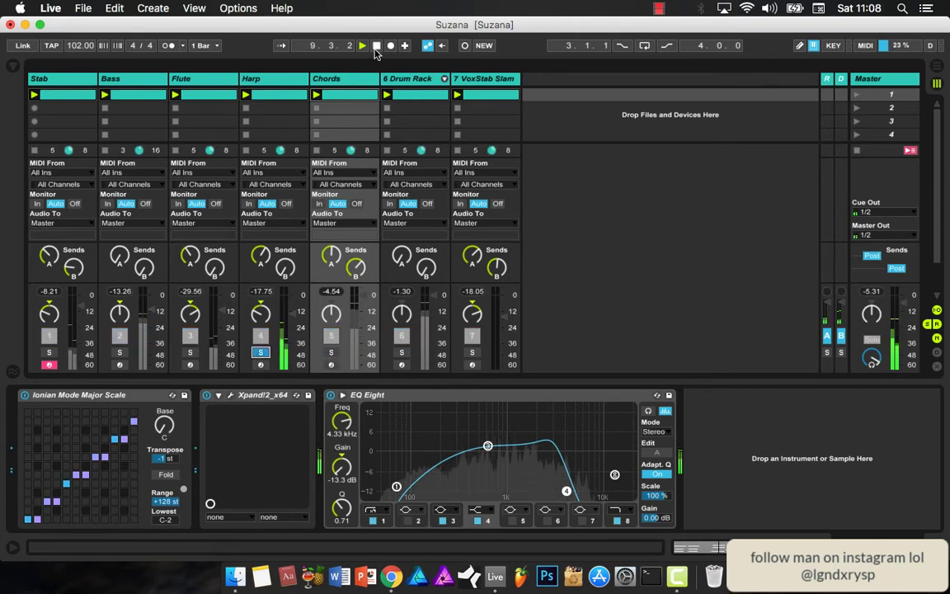
left_click(257, 79)
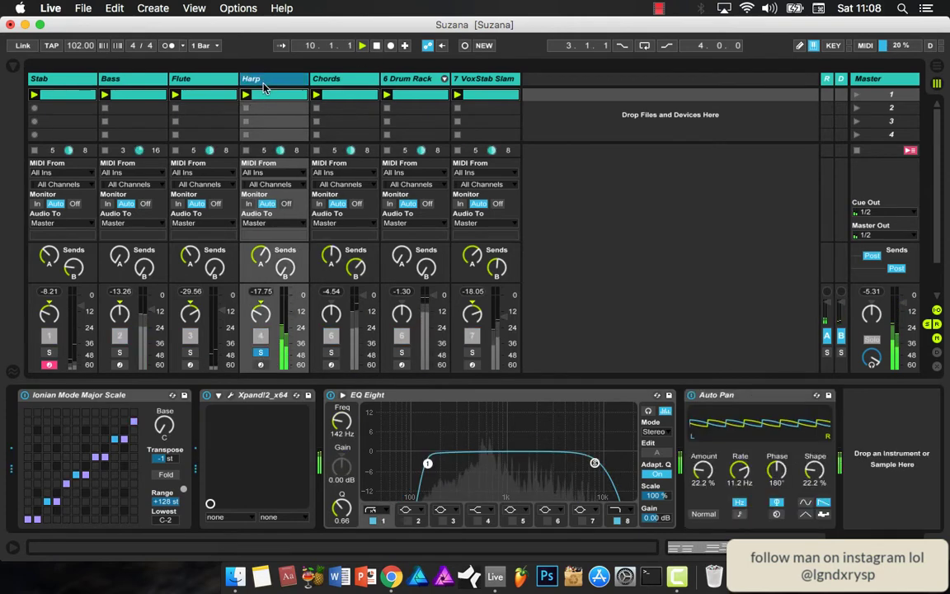
left_click(231, 396)
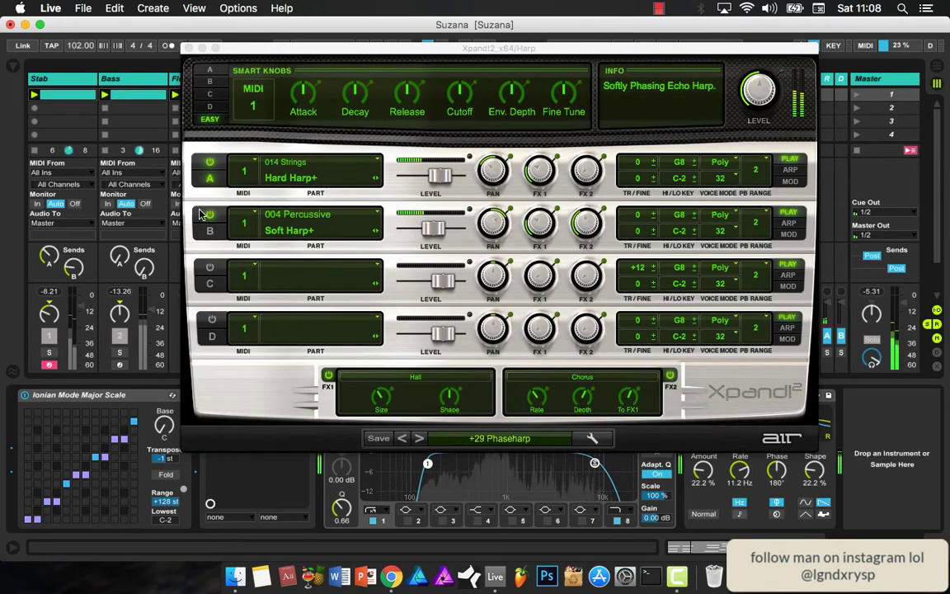
left_click(188, 48)
left_click(263, 96)
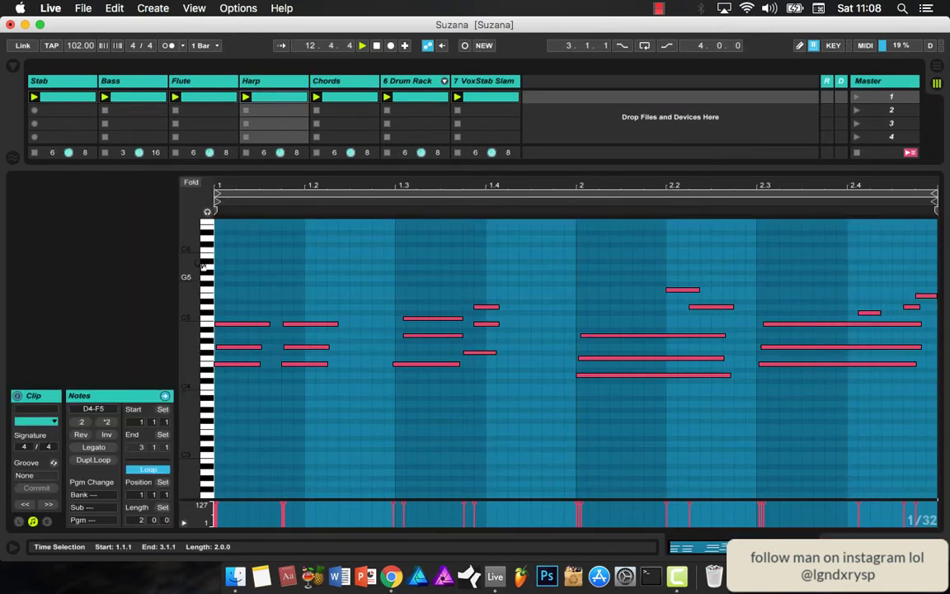
left_click_drag(206, 346, 227, 342)
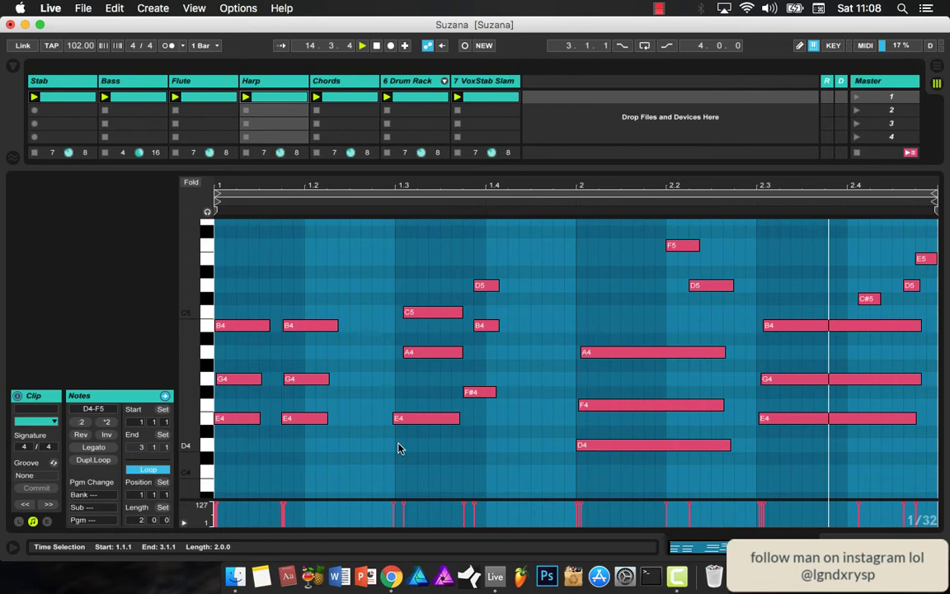
key("shift+Tab")
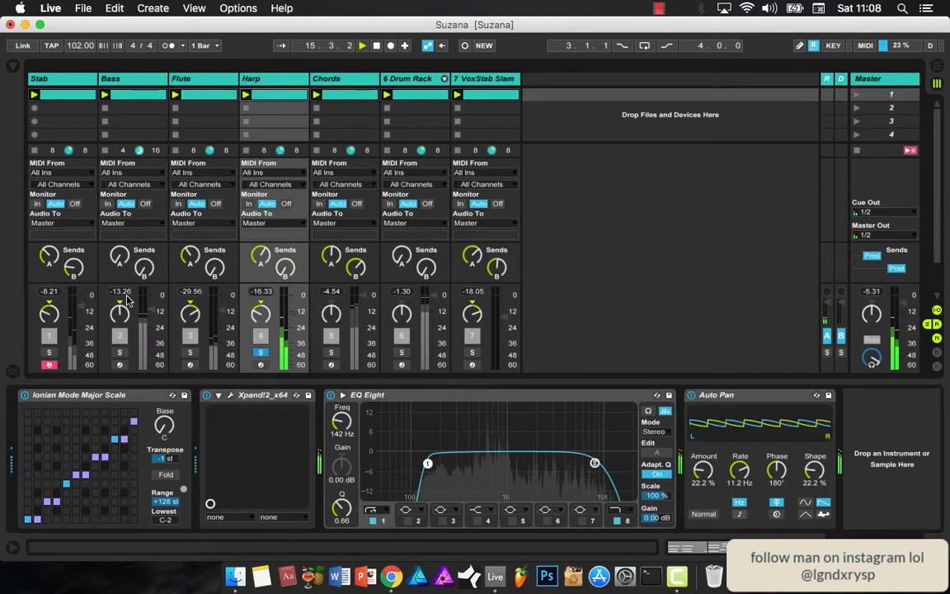
Step: Add Chords to the Harp solo and select the Chords and Harp tracks in turn
left_click(330, 353)
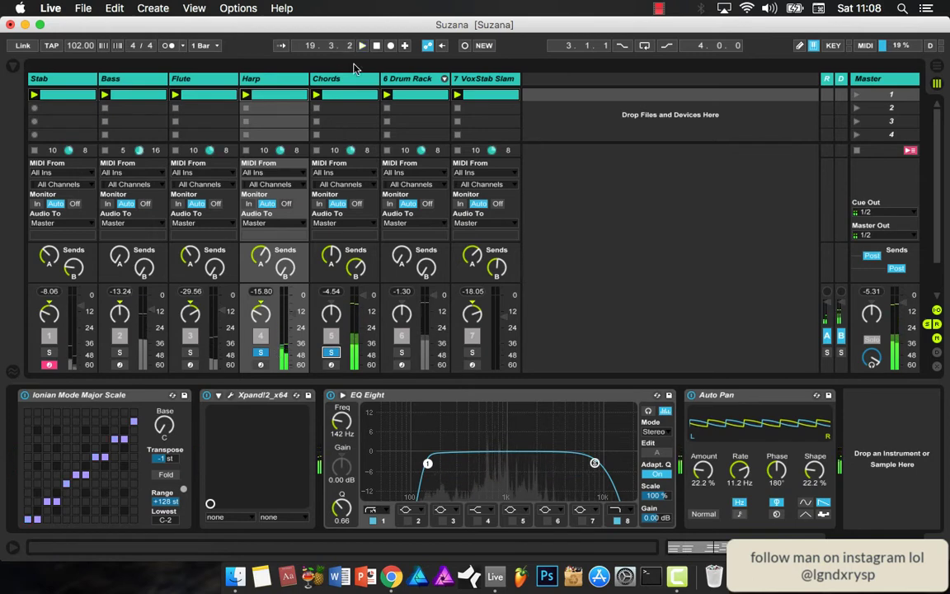
left_click(344, 132)
left_click(262, 80)
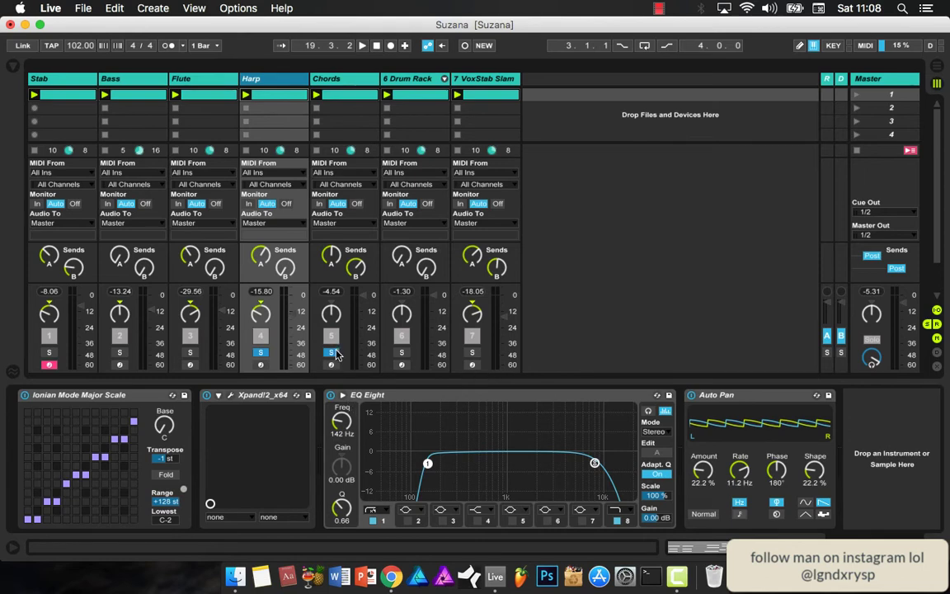
Step: Solo only the Flute and play it to hear its +15 Shakuhachi Xpand!2 sound
left_click(189, 352)
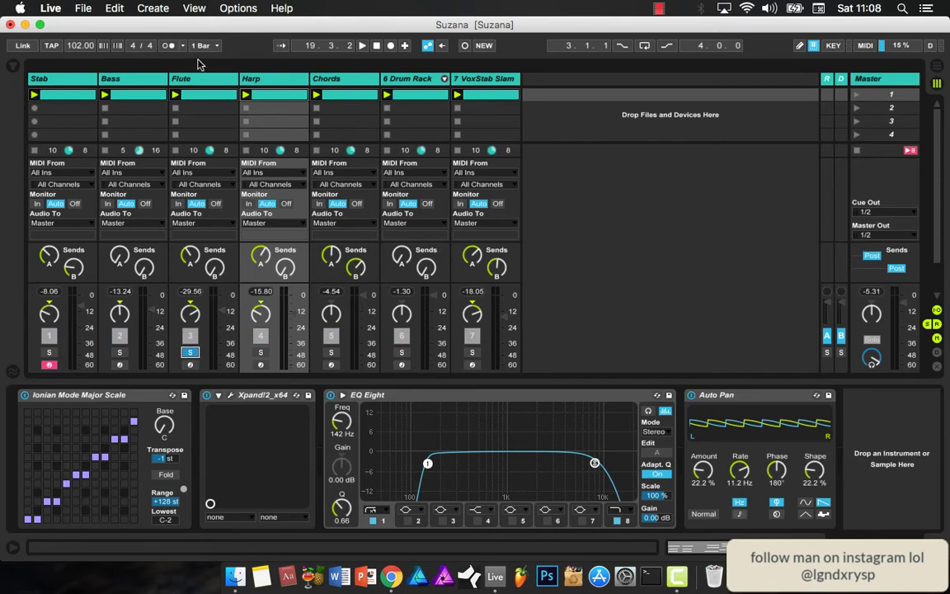
left_click(201, 79)
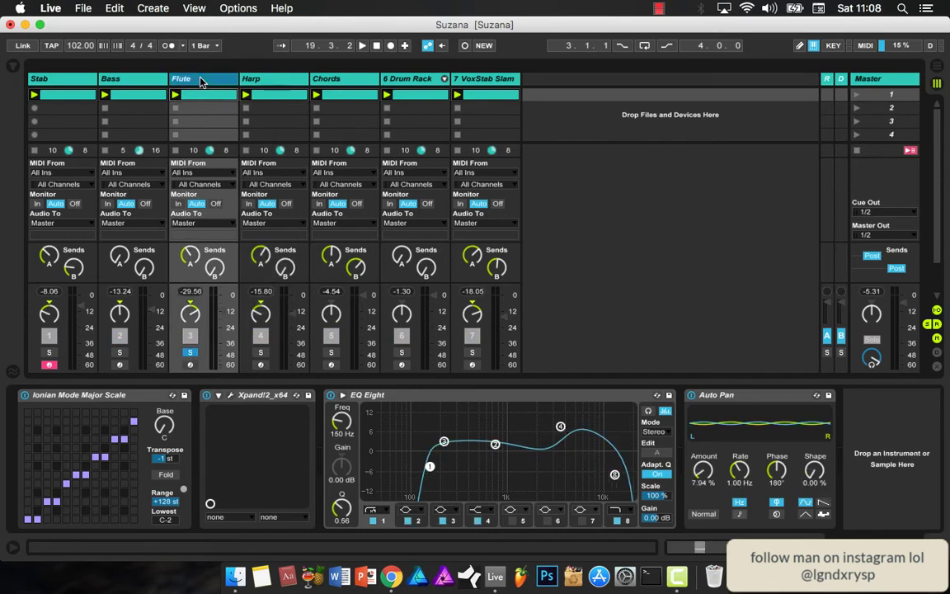
left_click(231, 395)
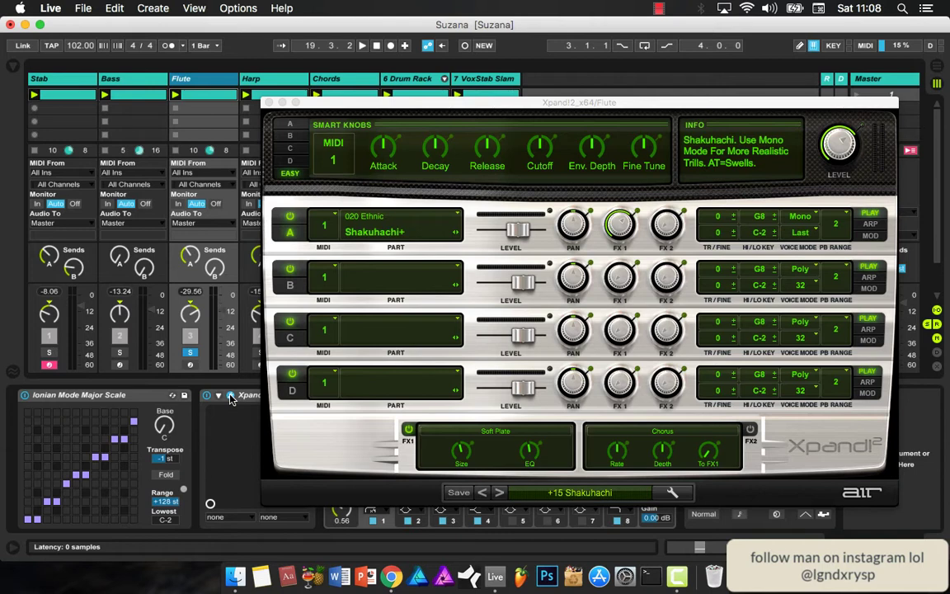
key("space")
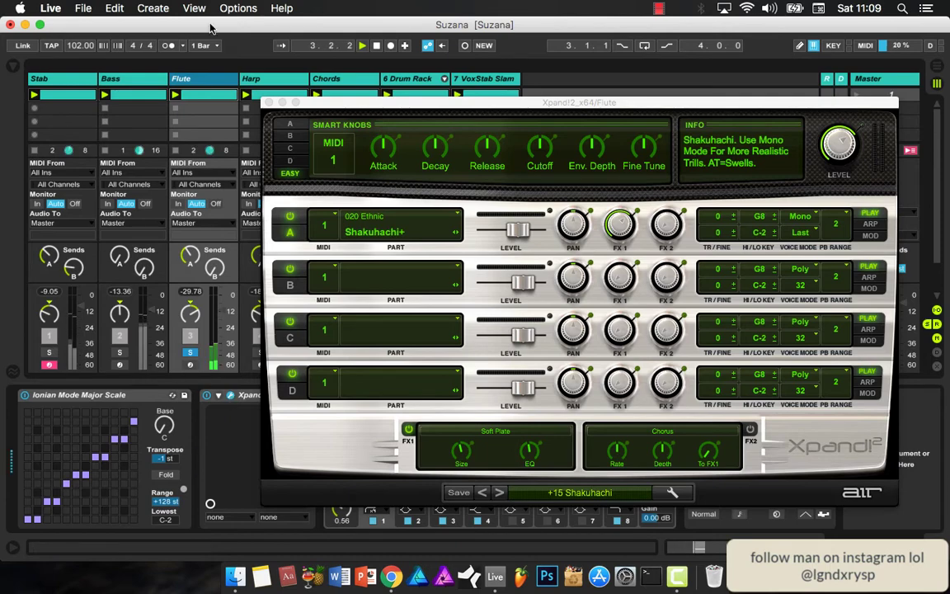
left_click(270, 101)
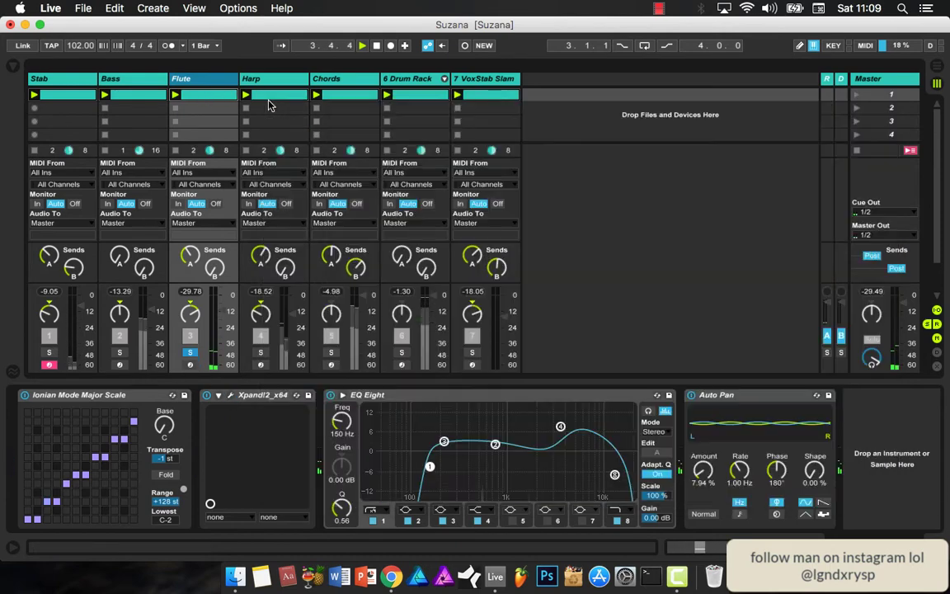
Step: Inspect the Flute clip's single note, then return to its device chain
double_click(179, 85)
scroll(308, 355, "up", 3)
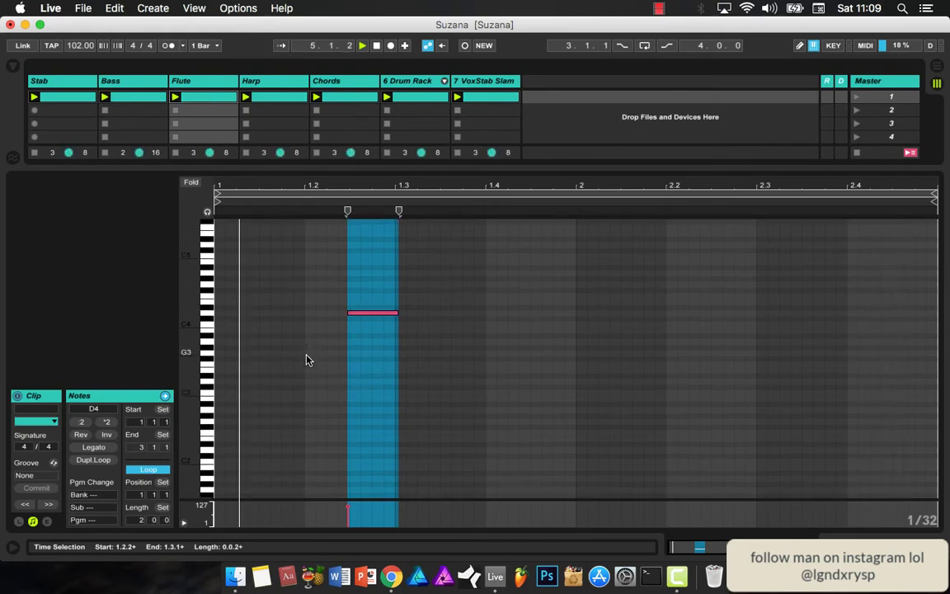
left_click(306, 369)
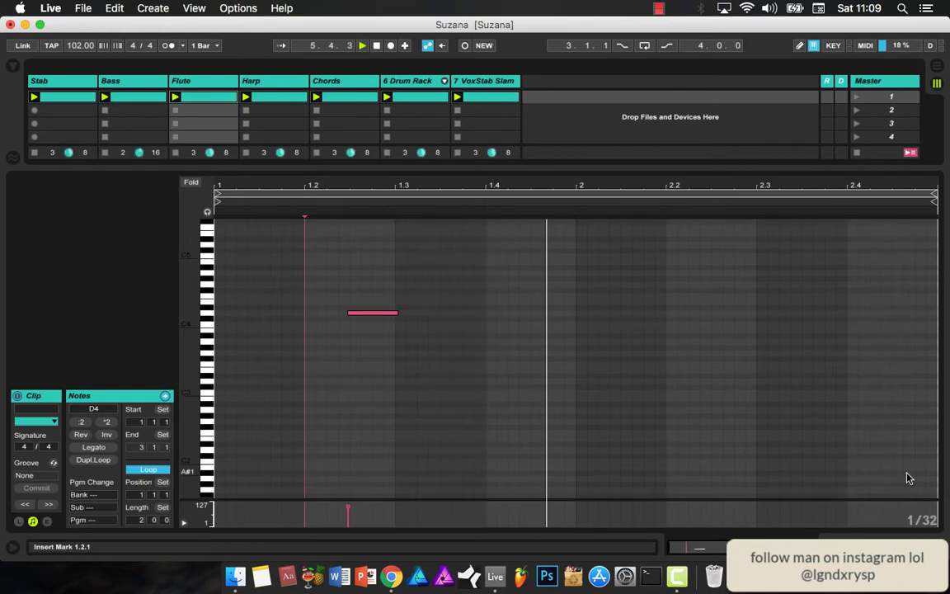
key("shift+Tab")
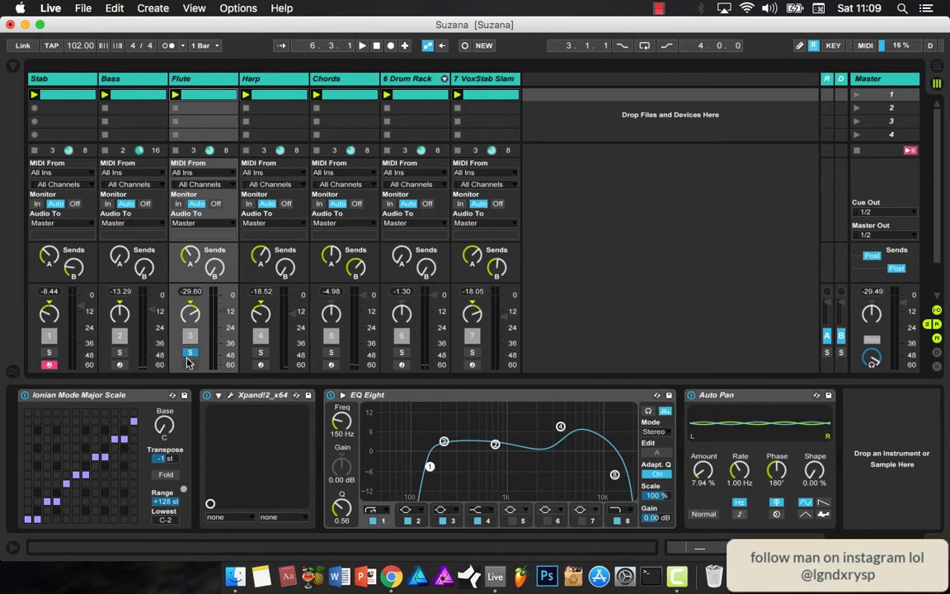
Step: Solo the Bass track and start playback to hear it
left_click(119, 353)
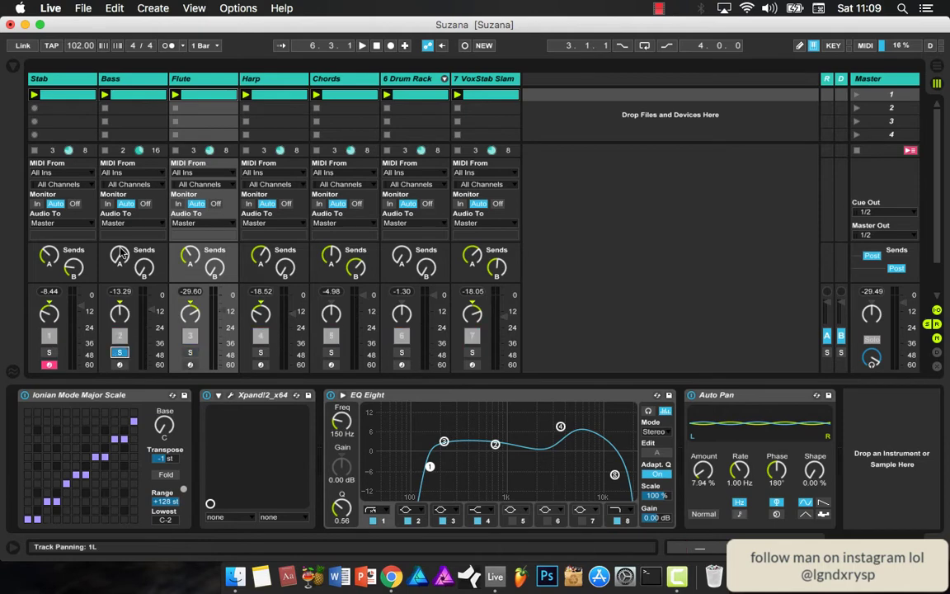
left_click(134, 79)
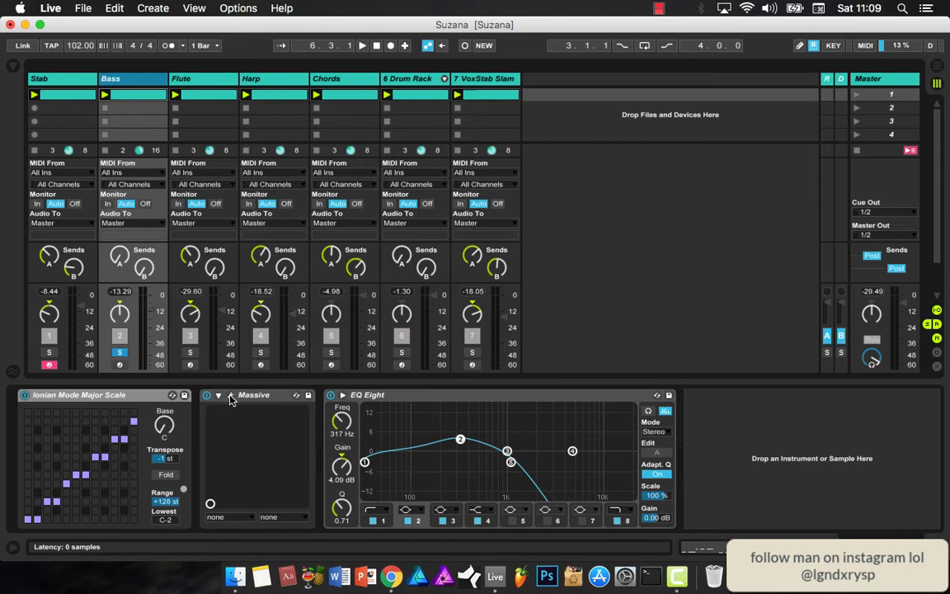
key("space")
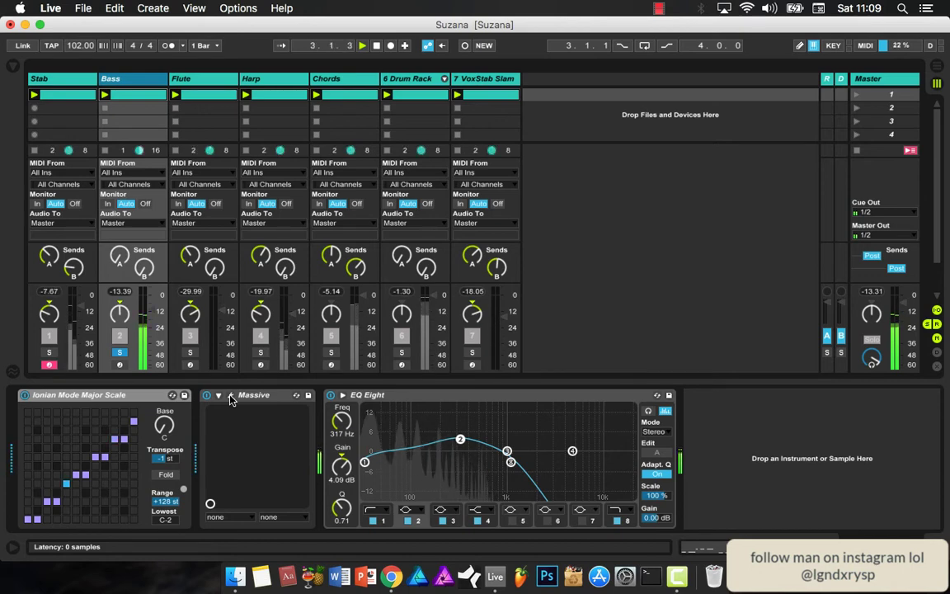
Step: Open the Massive synth and browse sounds for its 808 - 005 preset
left_click(231, 396)
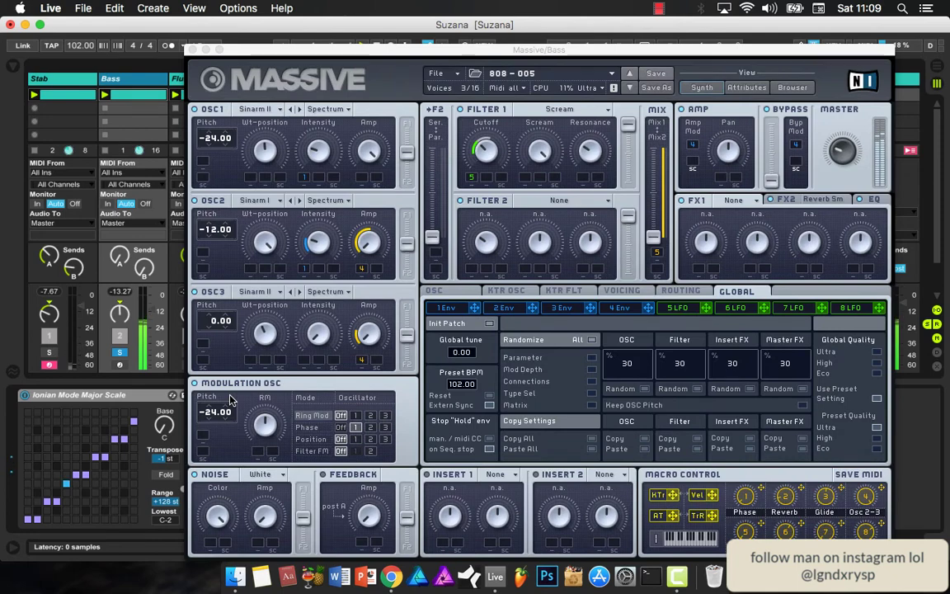
left_click(793, 89)
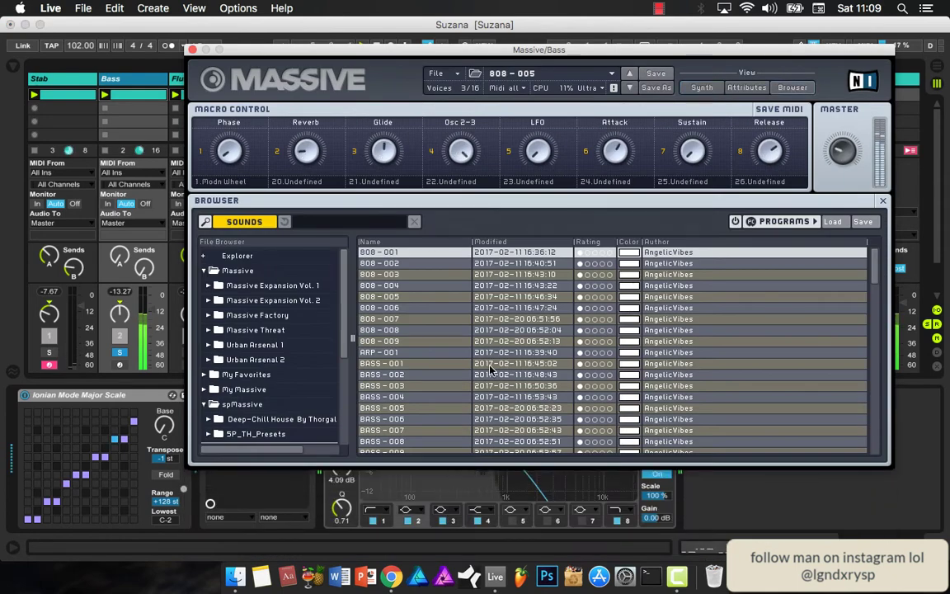
scroll(276, 378, "down", 4)
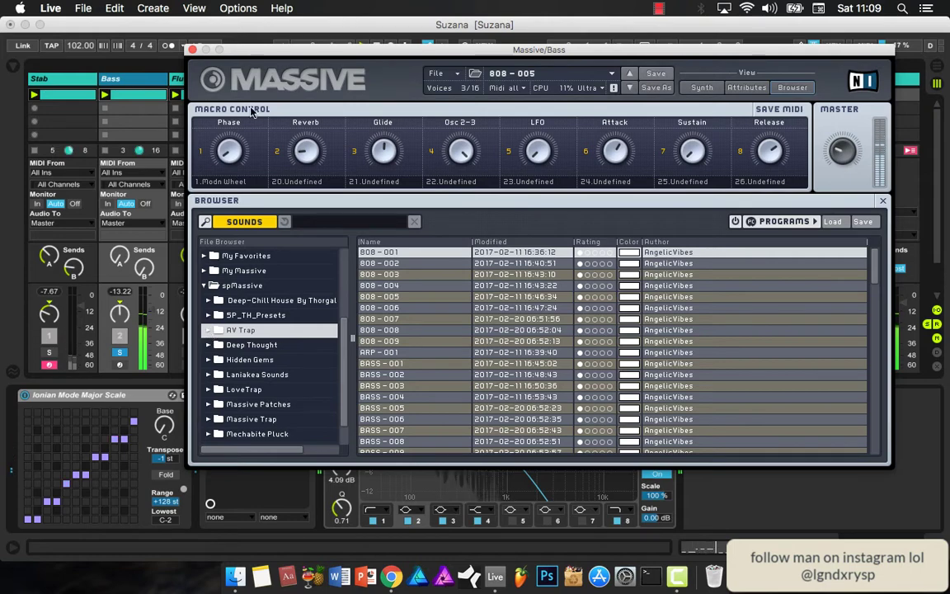
Step: Close Massive, solo Stab instead of Bass, and view its notes and Thorn chain
left_click(192, 51)
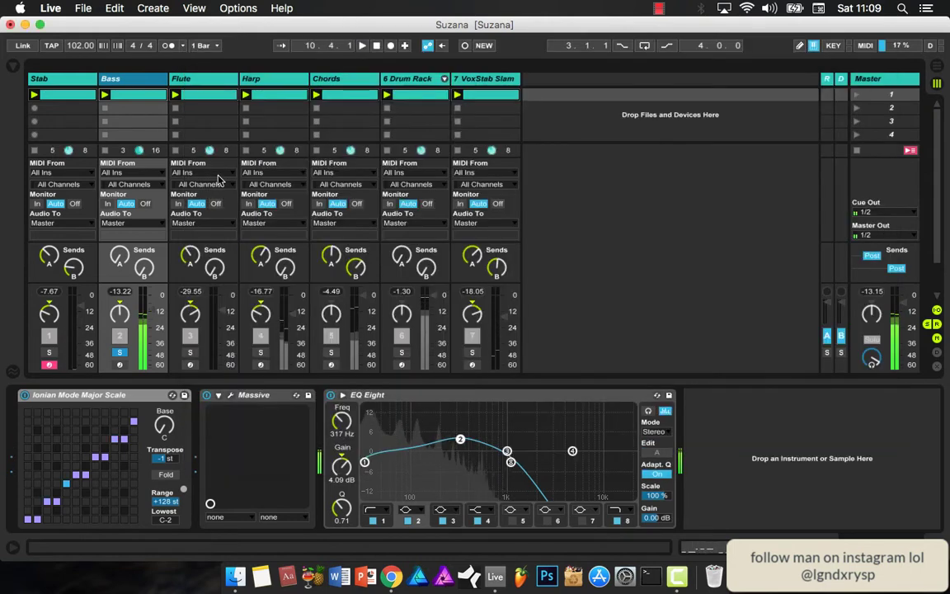
left_click(118, 353)
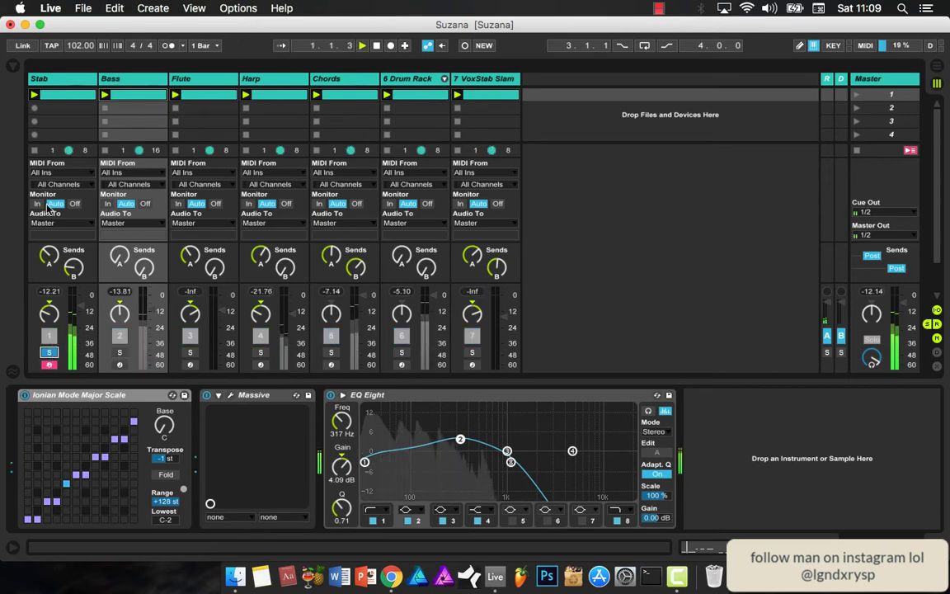
double_click(71, 97)
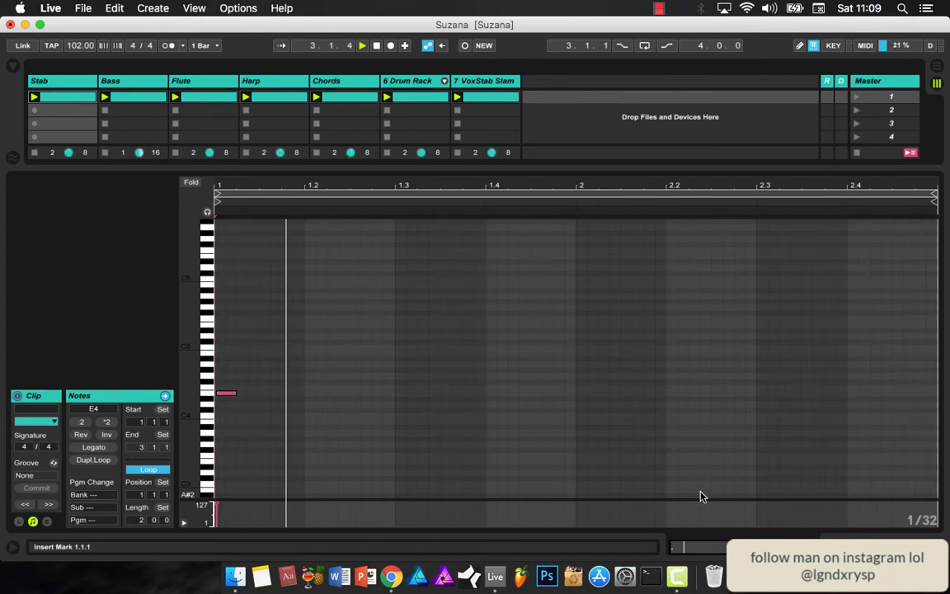
key("shift+Tab")
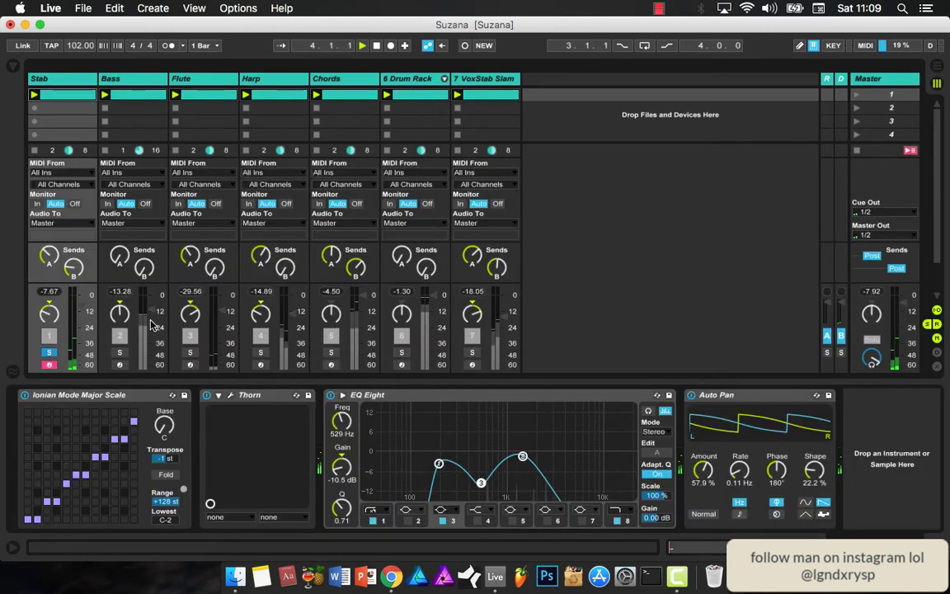
Step: Toggle the Flute solo and restart the full beat from the beginning
left_click(189, 353)
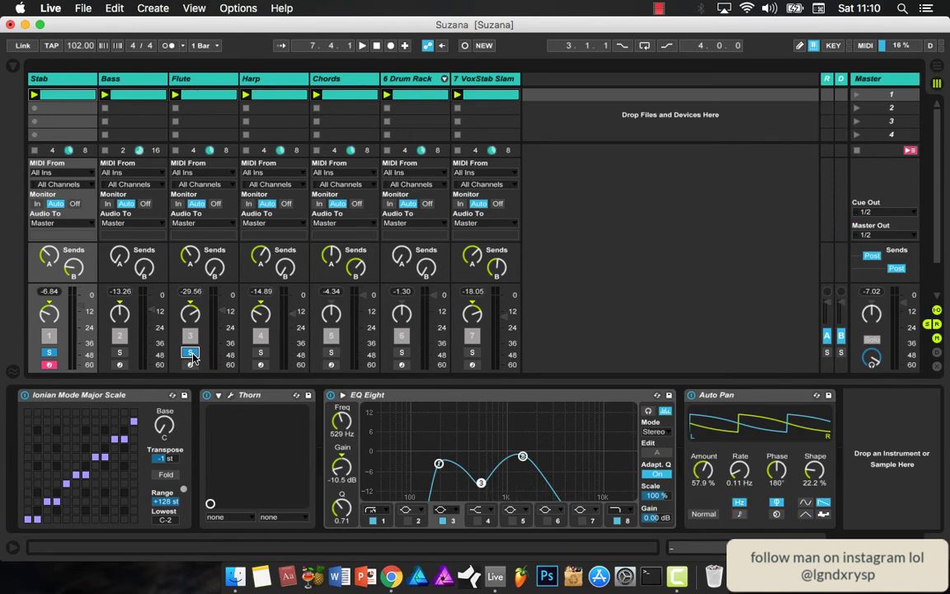
key("space")
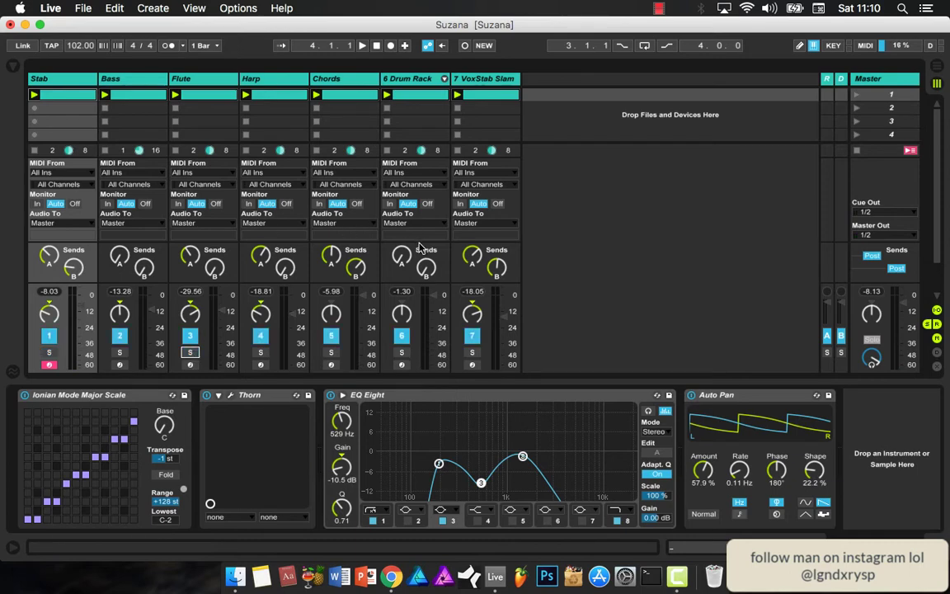
Step: Select and arm the 7 VoxStab Slam track, then start playback
left_click(485, 79)
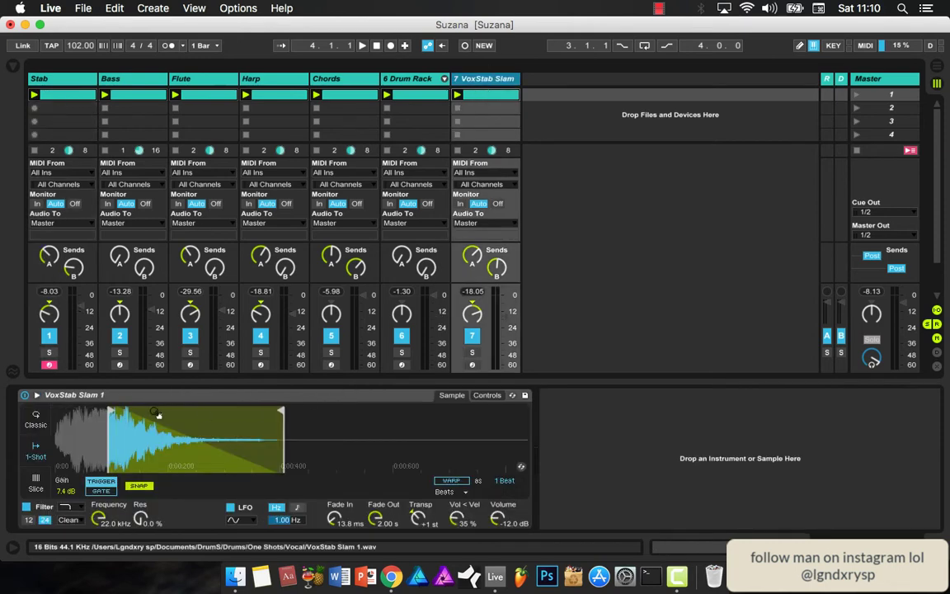
left_click(472, 365)
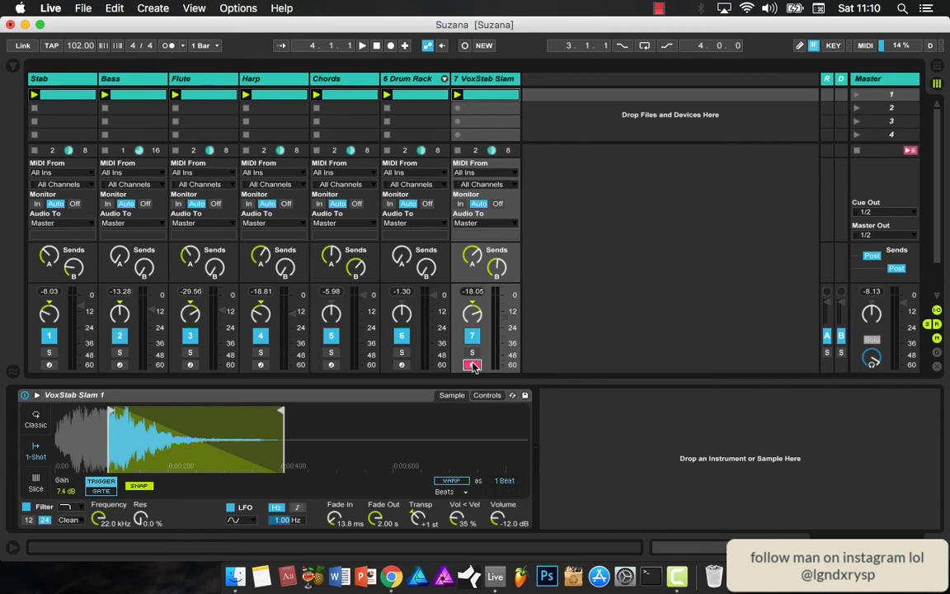
key("super+alt+b")
key("super+alt+b")
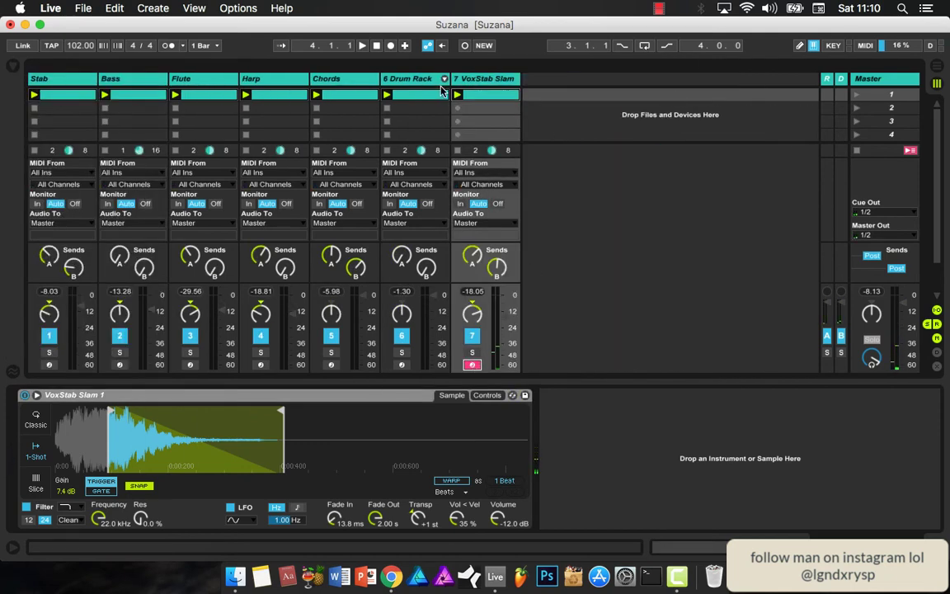
key("space")
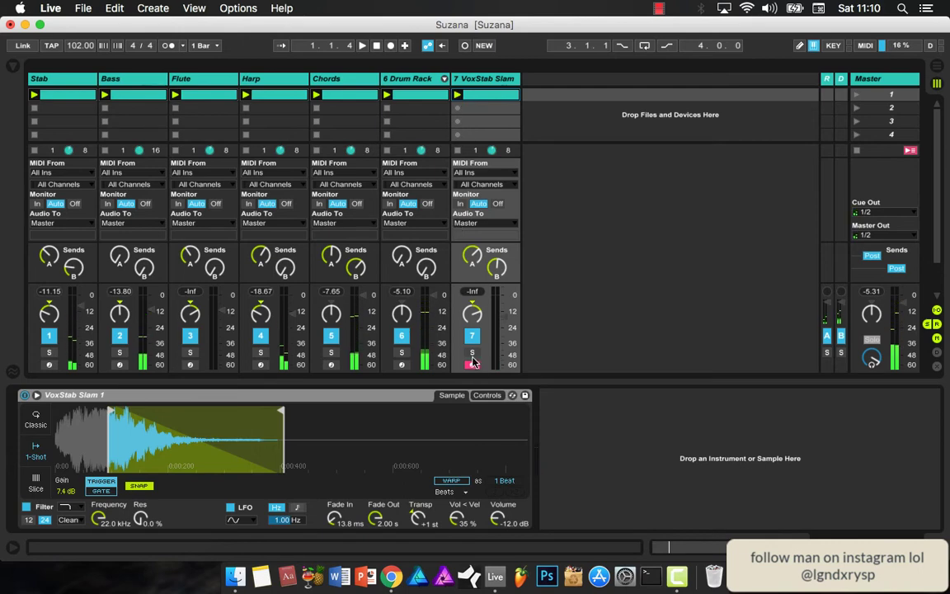
Step: Solo VoxStab Slam, audition its single C3 hit, and show the VoxStab Slam 1 sampler
left_click(472, 354)
double_click(482, 98)
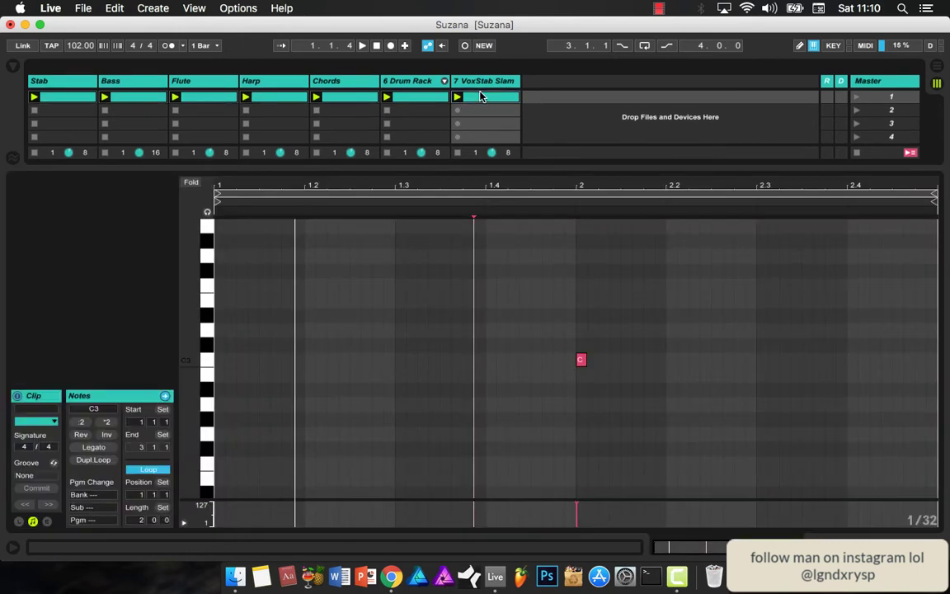
left_click(213, 354)
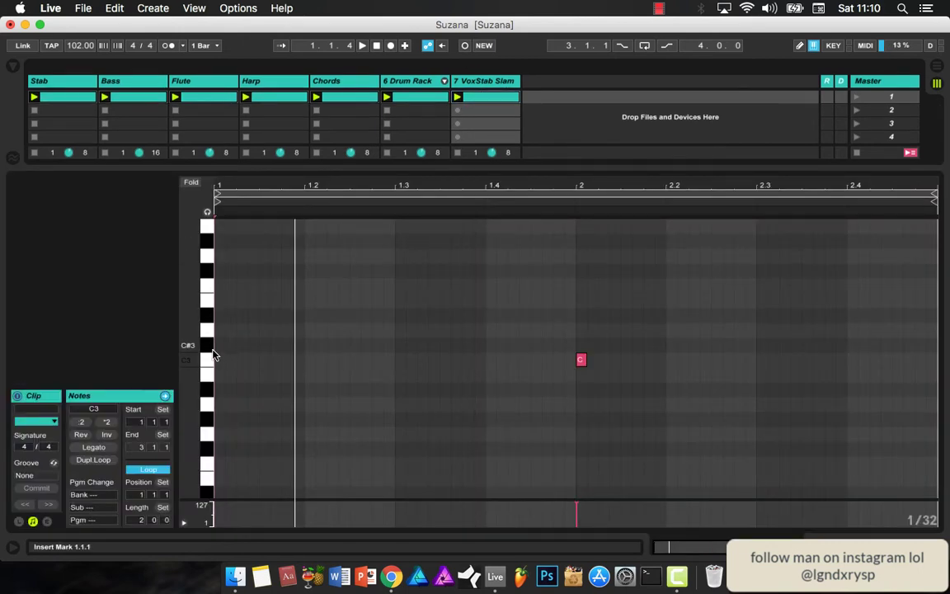
key("space")
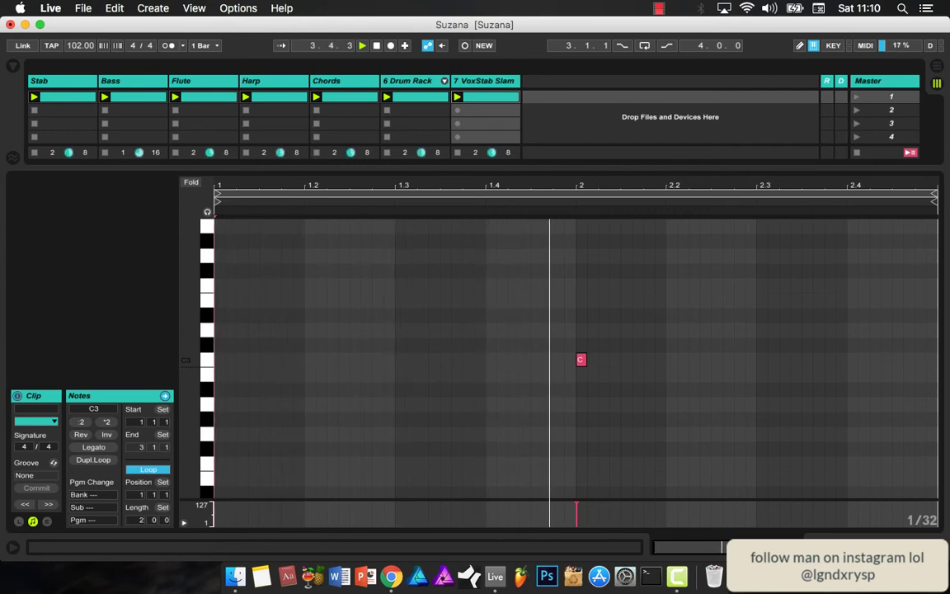
key("shift+Tab")
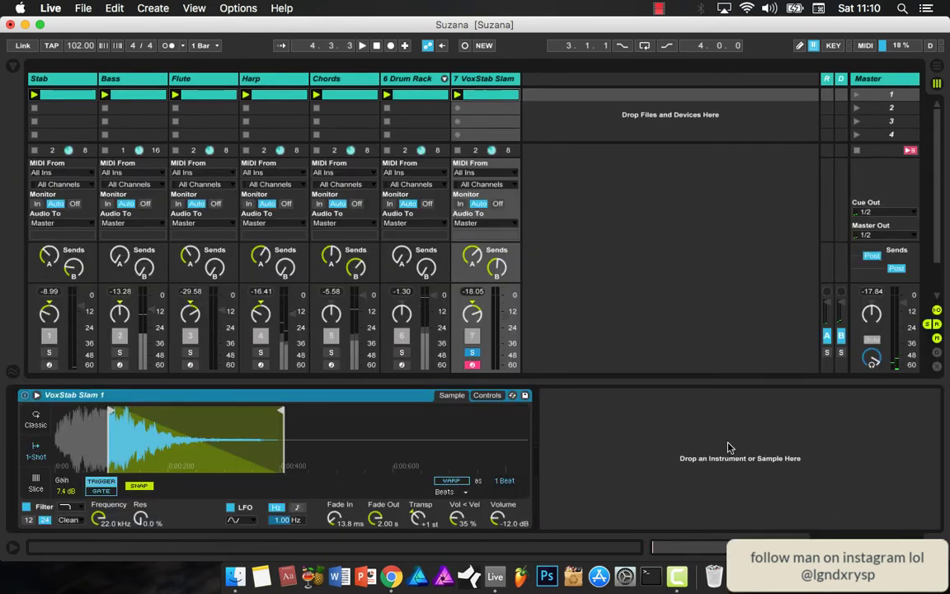
left_click(473, 353)
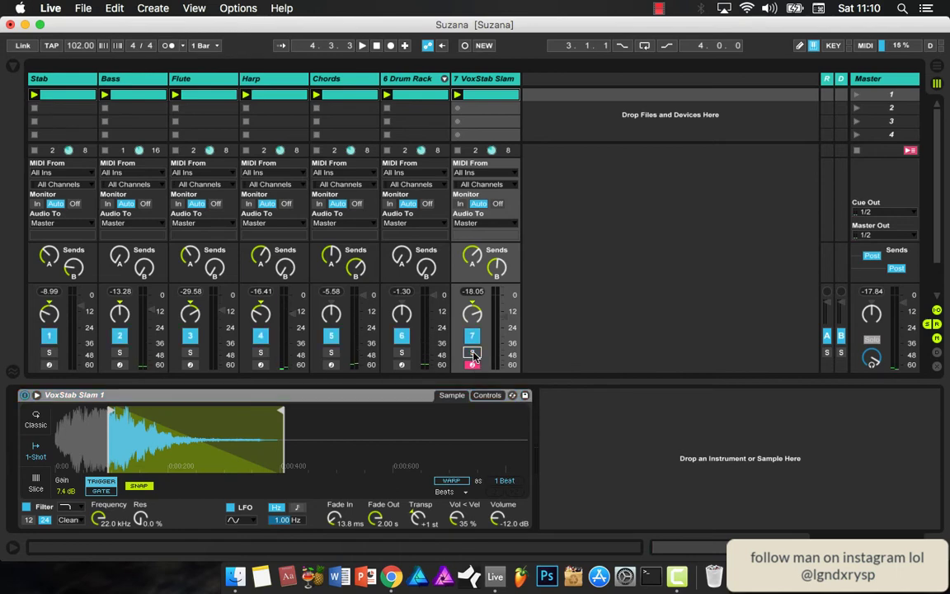
key("space")
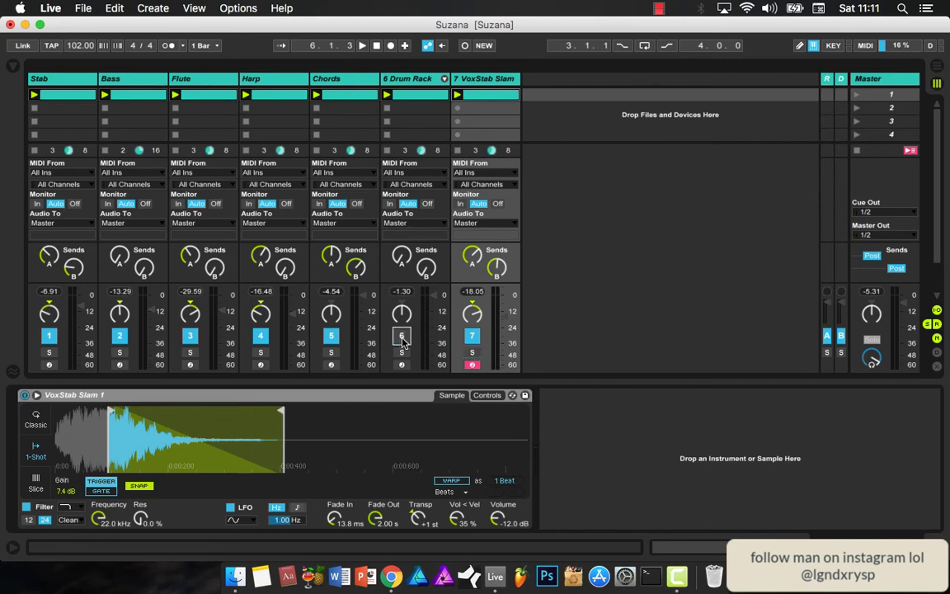
key("space")
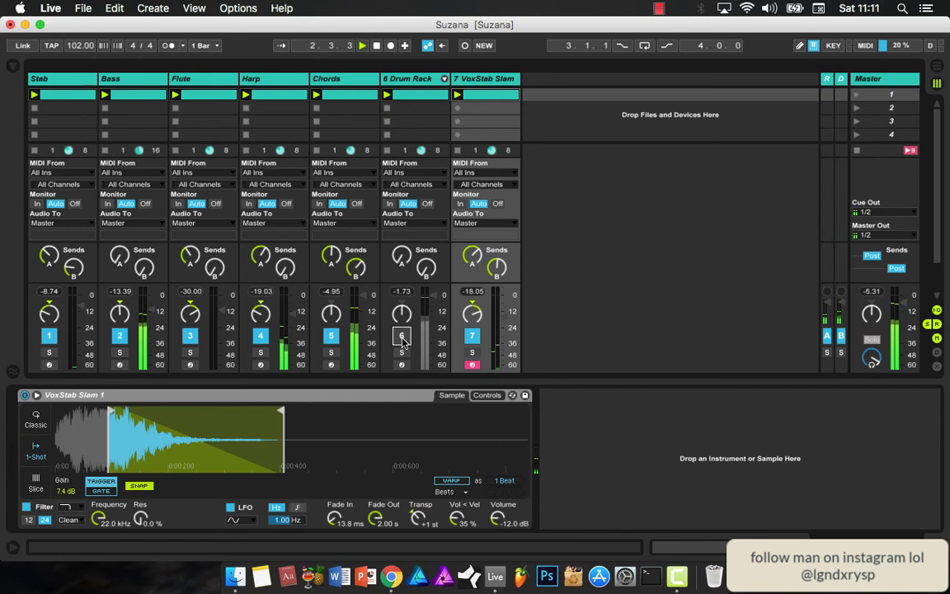
left_click(402, 337)
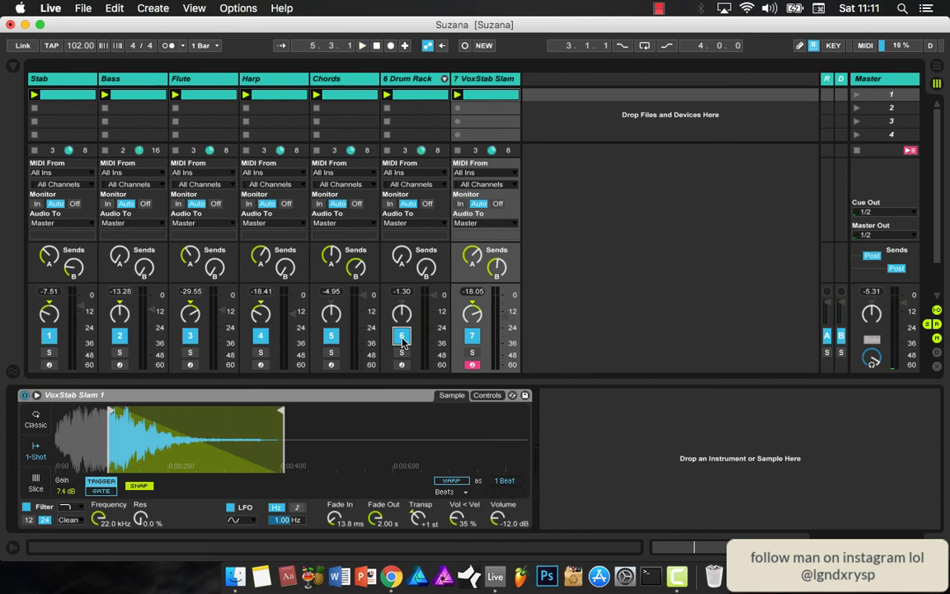
key("Tab")
key("Tab")
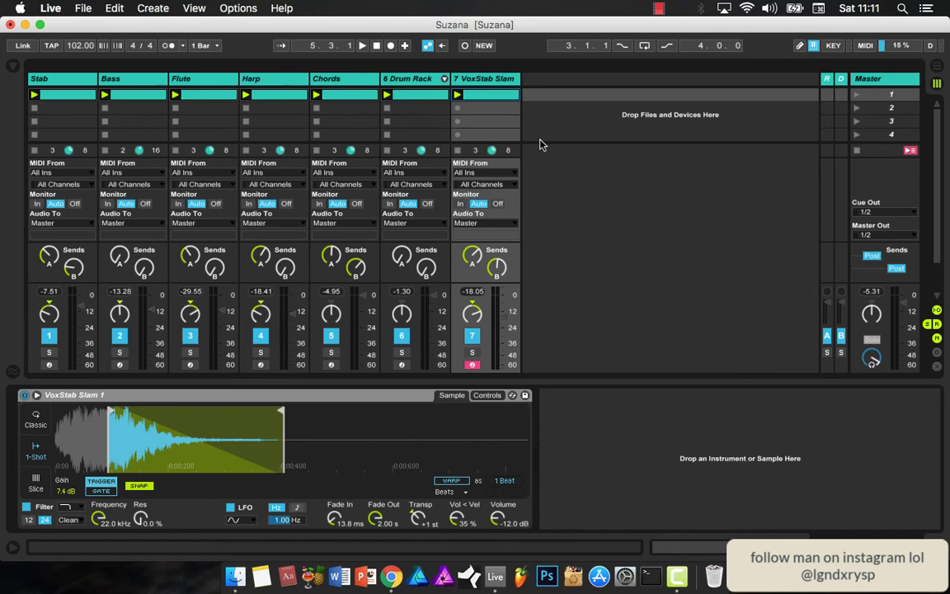
left_click(658, 7)
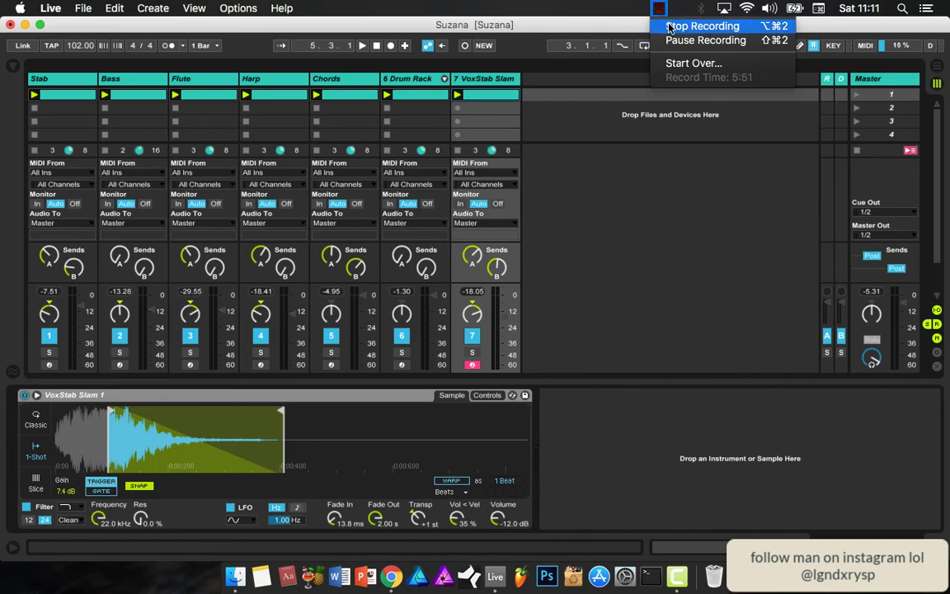